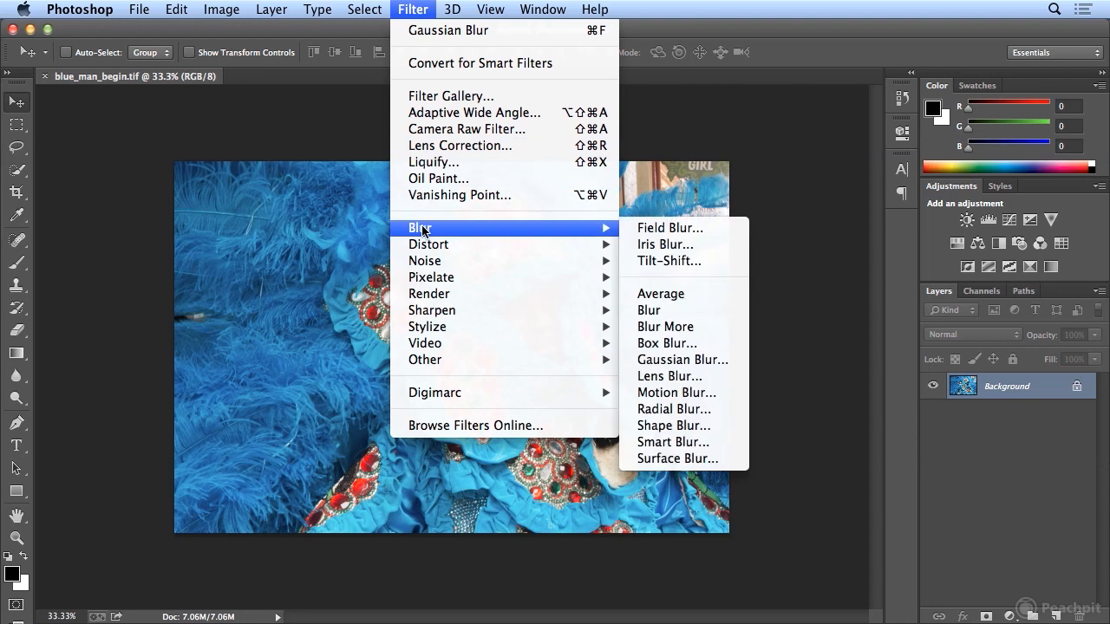
mouse_move(424, 244)
mouse_move(423, 265)
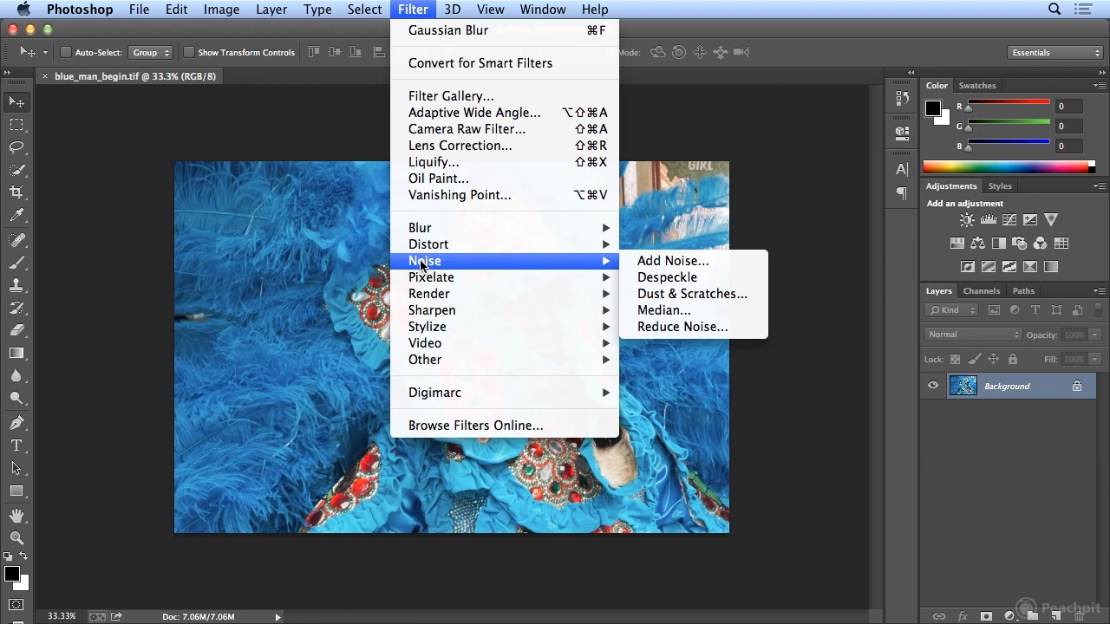
click(407, 9)
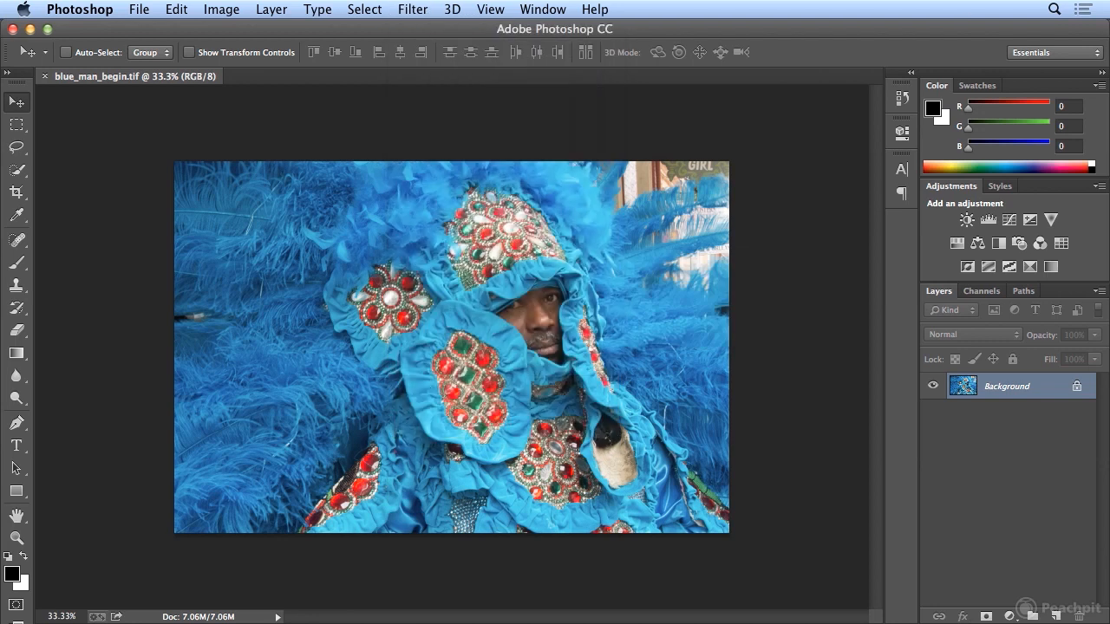
click(408, 8)
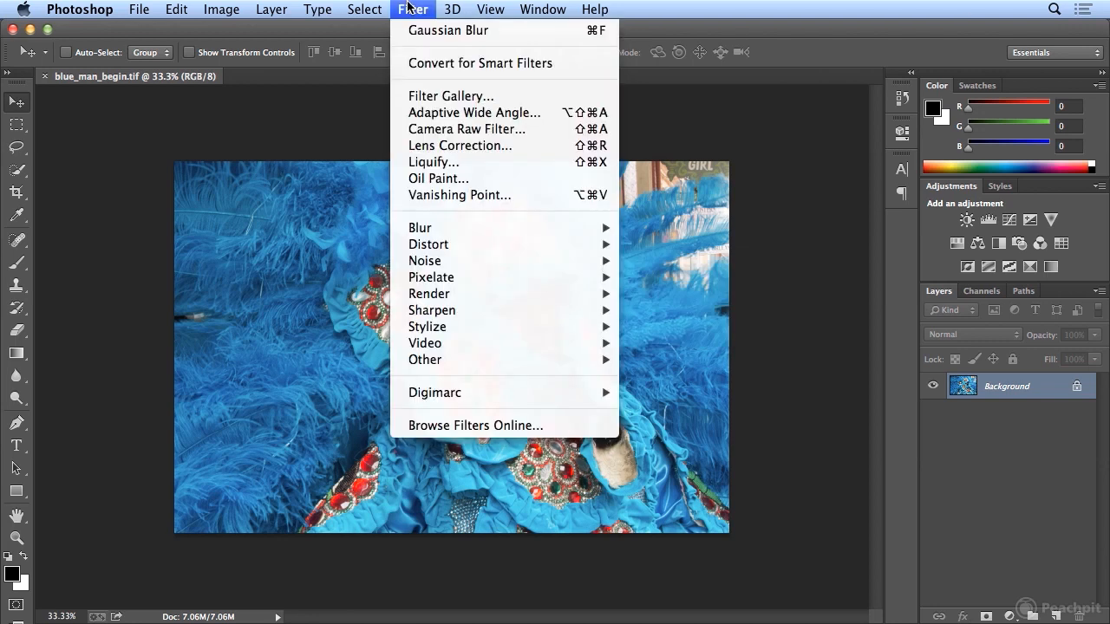
click(425, 63)
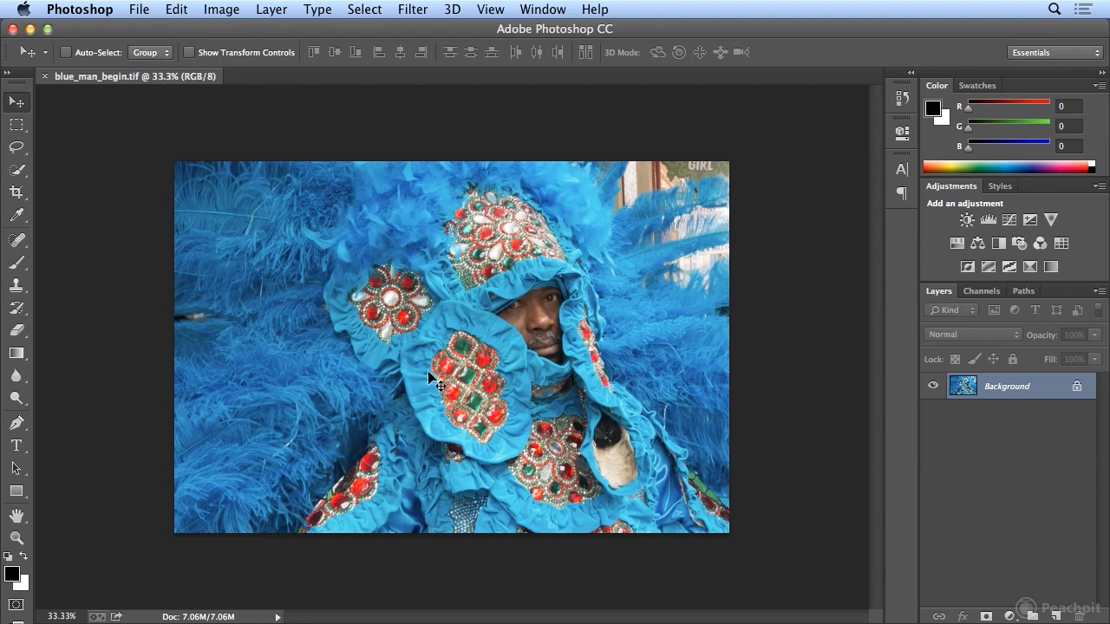
click(222, 9)
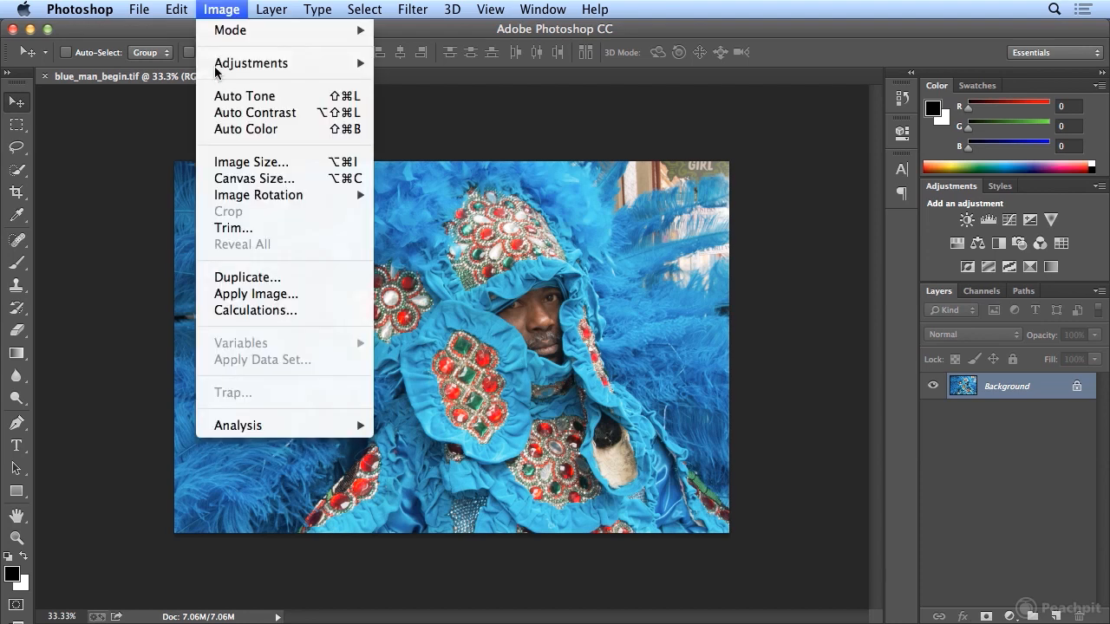
mouse_move(217, 67)
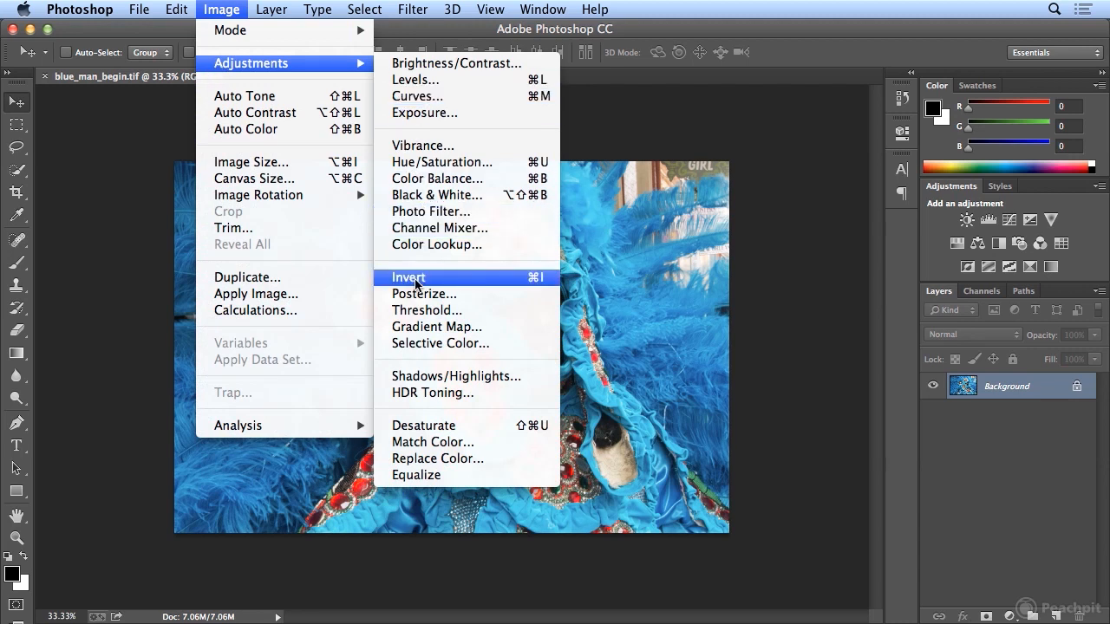
click(862, 23)
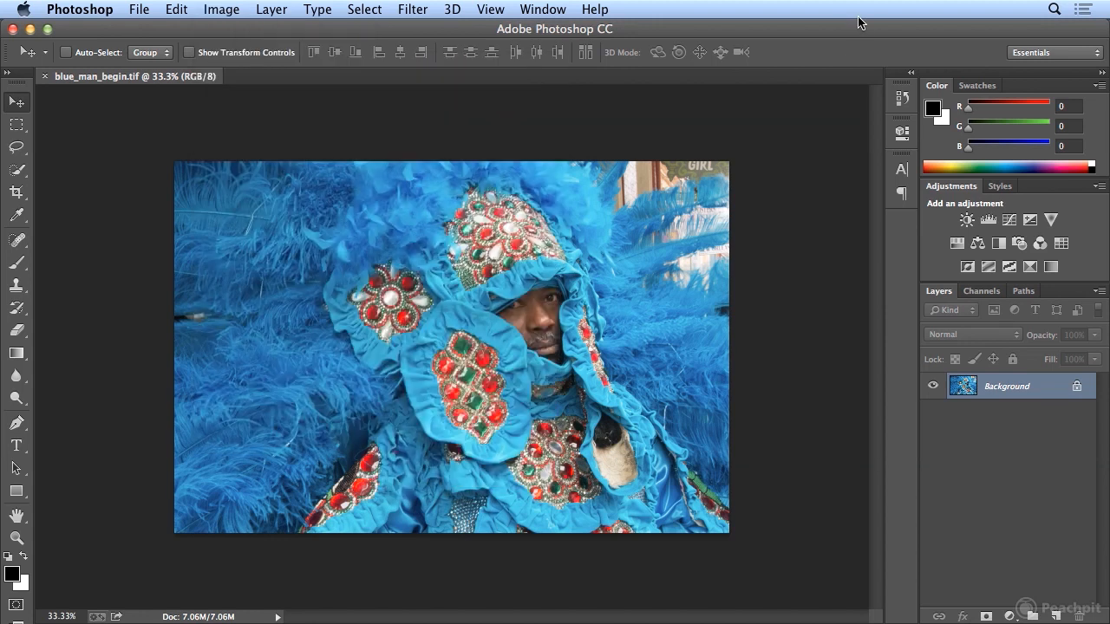
Convert the Background layer to a smart object for smart filters and rename it "blue man"
click(414, 9)
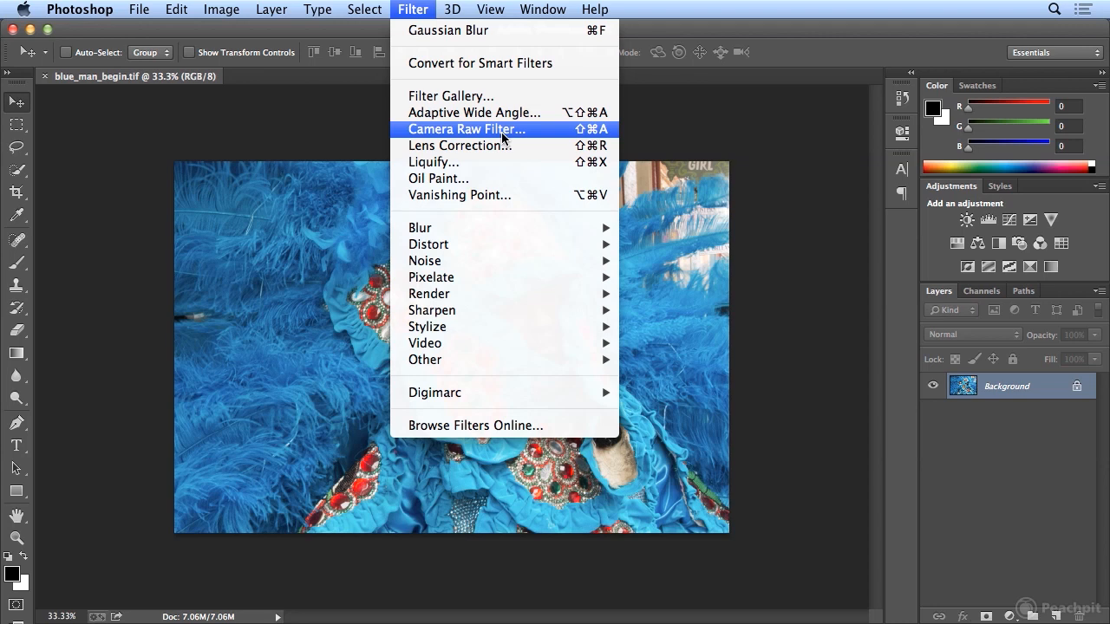
click(496, 67)
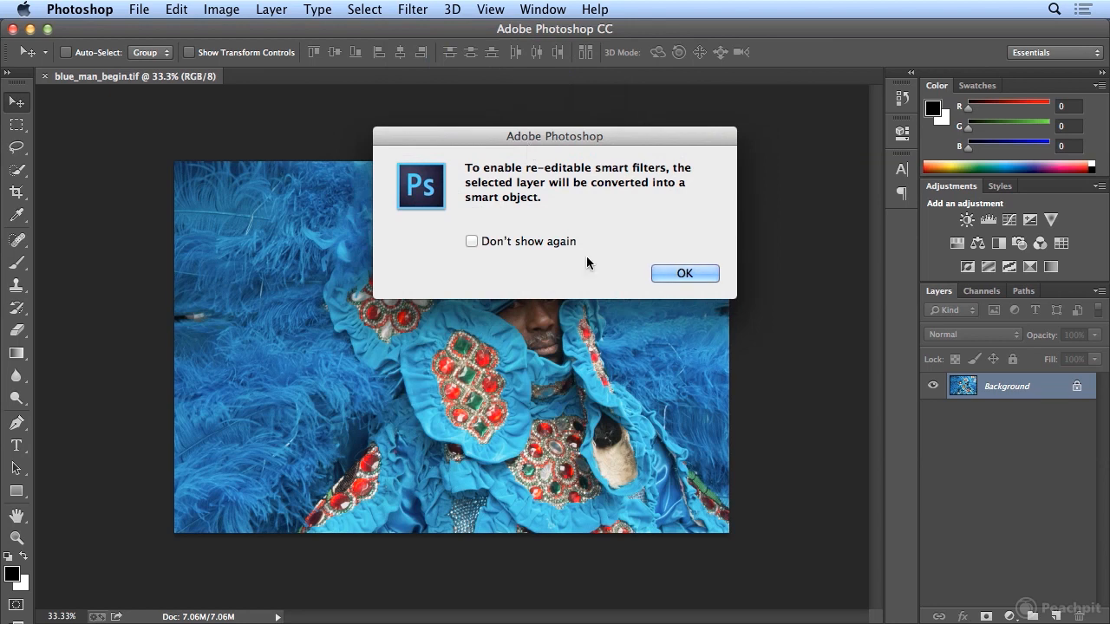
click(693, 275)
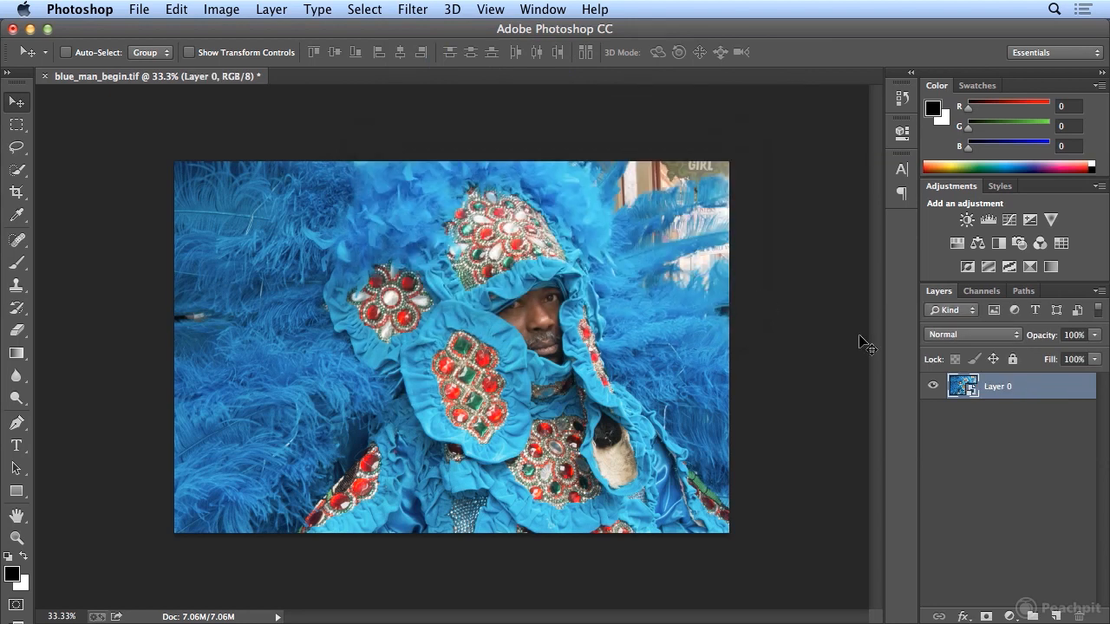
double_click(988, 387)
text(blue man)
key(Return)
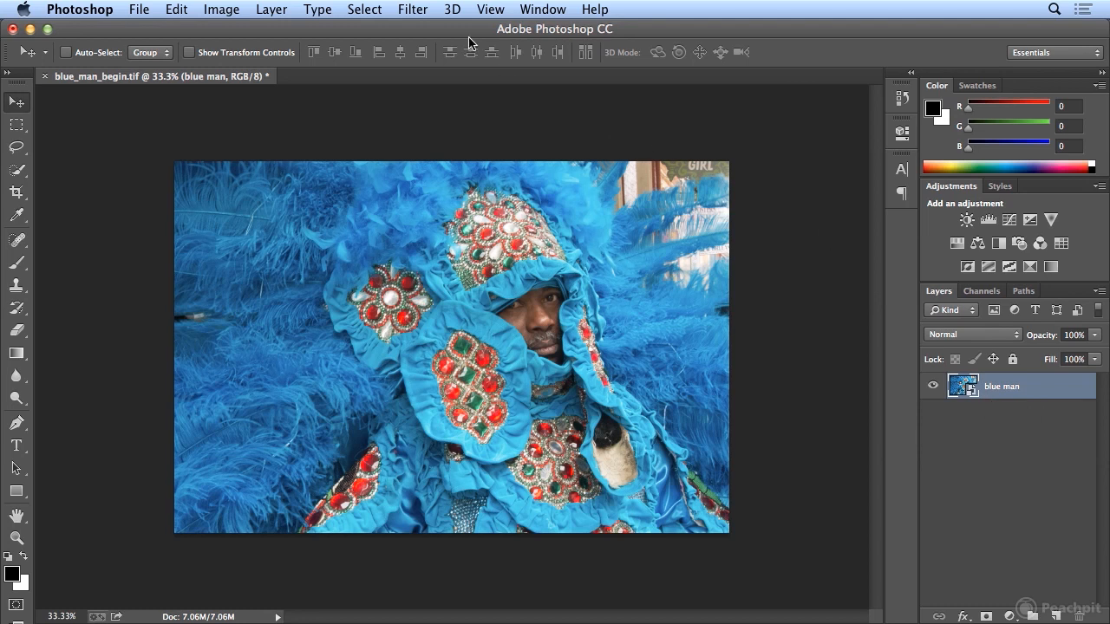
Start the Camera Raw Filter on the blue man layer and set Exposure to +0.40 and Blacks to -29
click(412, 9)
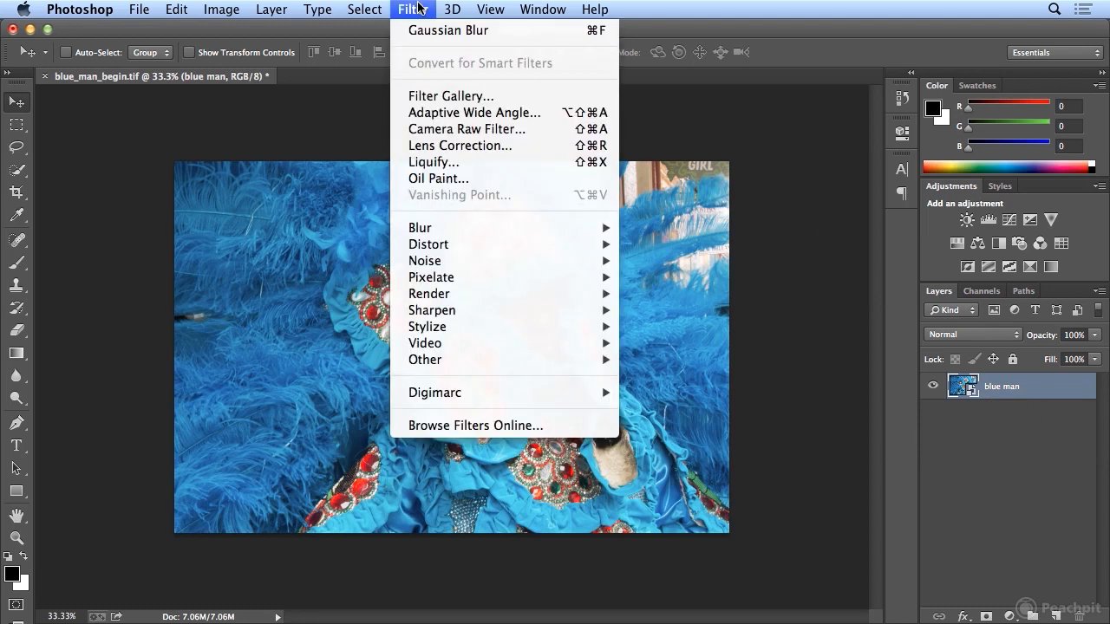
click(446, 132)
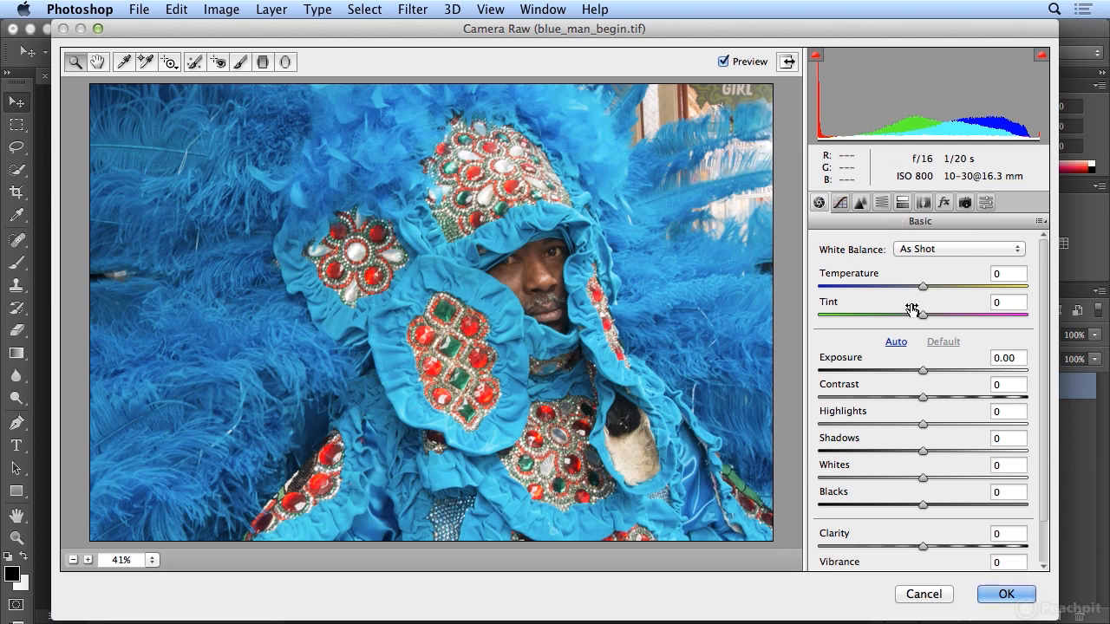
click(927, 376)
drag(927, 375, 932, 377)
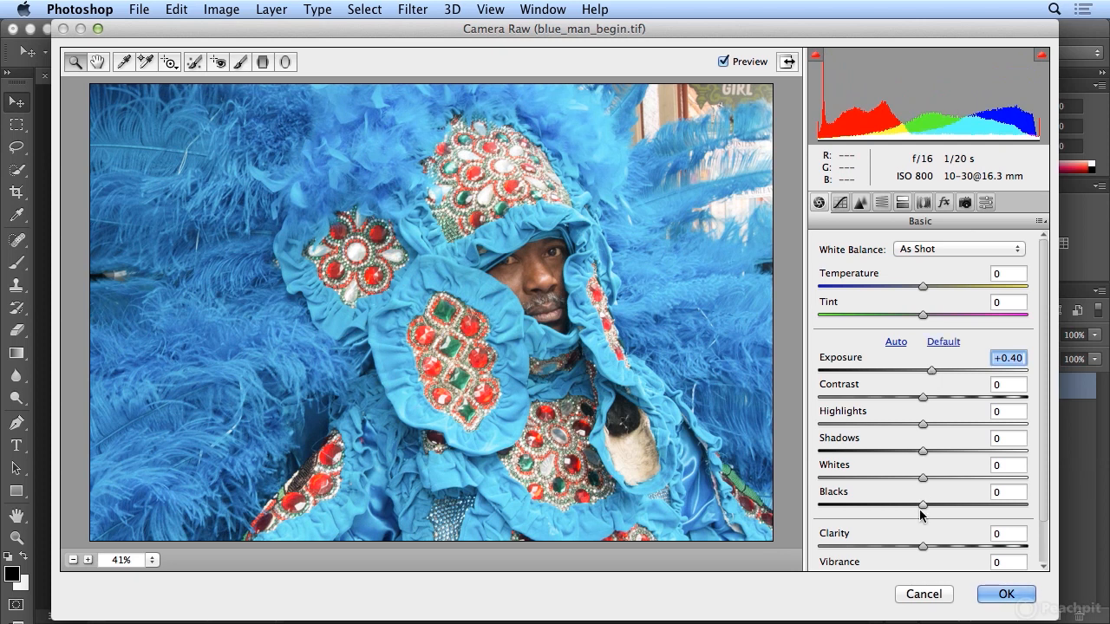
drag(924, 507, 892, 507)
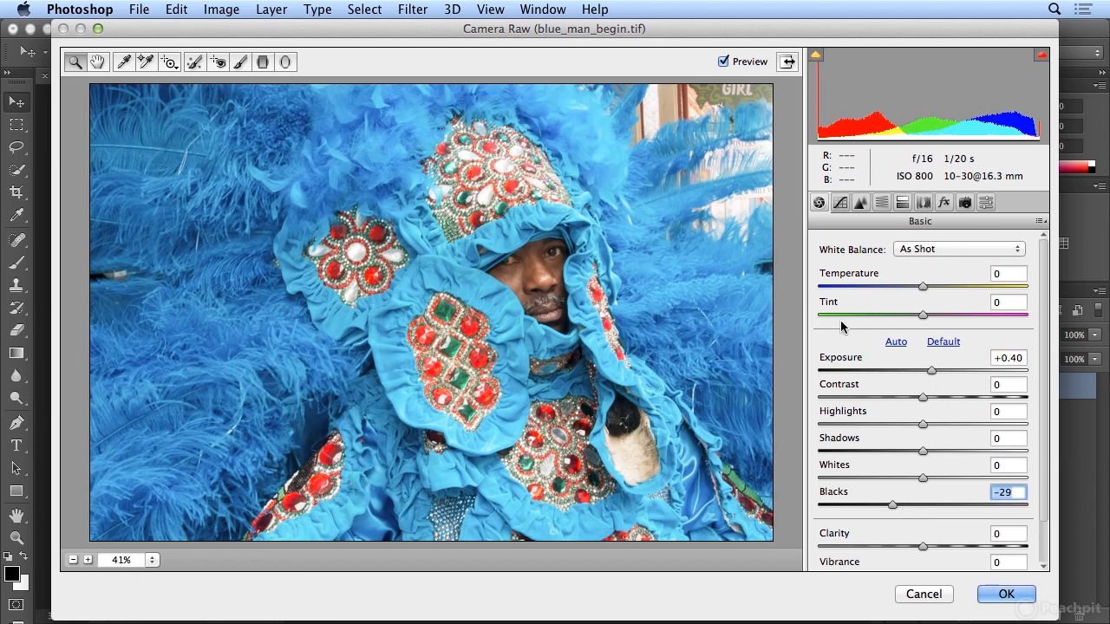
Compare the photo before and after the exposure and blacks adjustments by toggling the preview
click(733, 68)
click(732, 67)
click(732, 66)
click(732, 66)
click(732, 66)
click(732, 66)
click(732, 66)
click(732, 66)
Set Contrast to +20 and compare the photo with and without the adjustments
drag(923, 397, 947, 404)
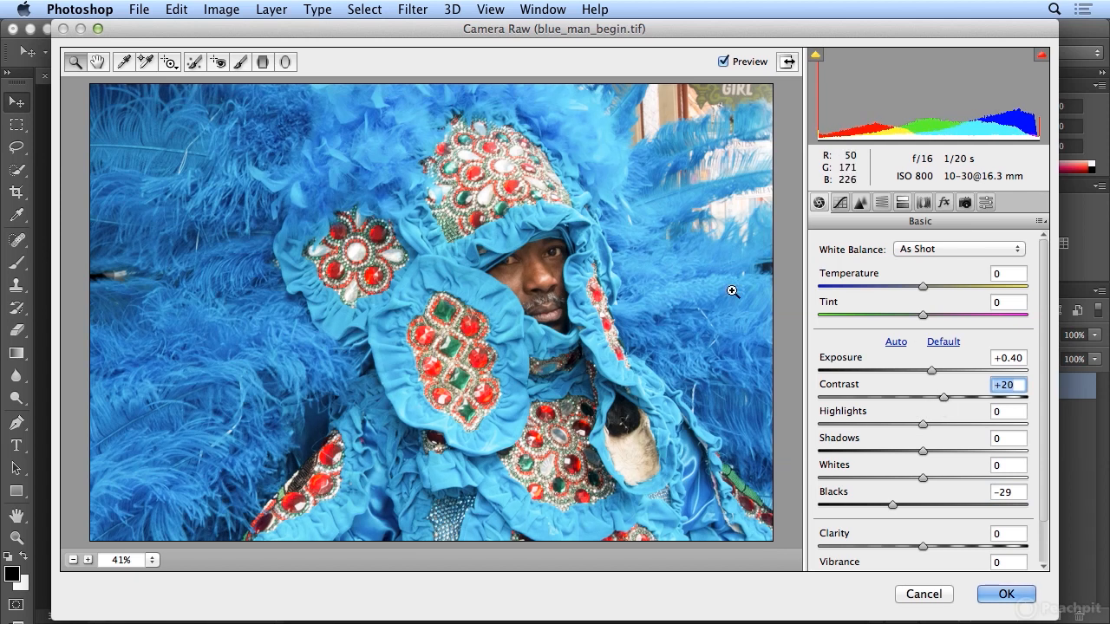
click(733, 62)
click(733, 63)
click(733, 63)
click(732, 63)
click(733, 62)
click(733, 62)
Try Shadows at -79, settle on +33, and set Blacks to -48
drag(923, 452, 839, 463)
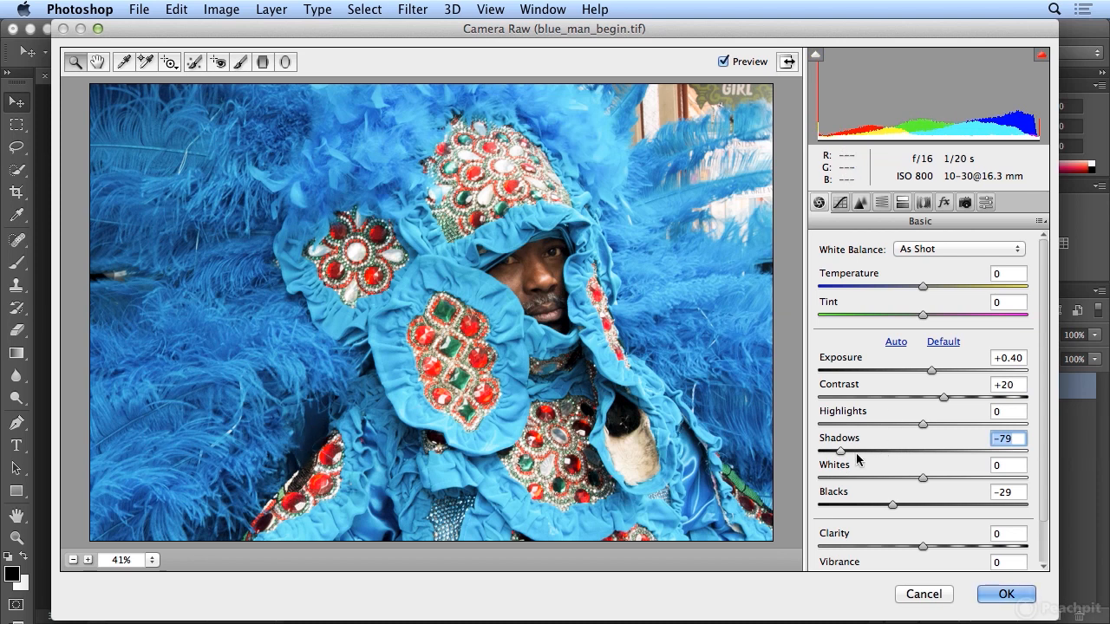
drag(841, 453, 959, 448)
drag(879, 507, 873, 505)
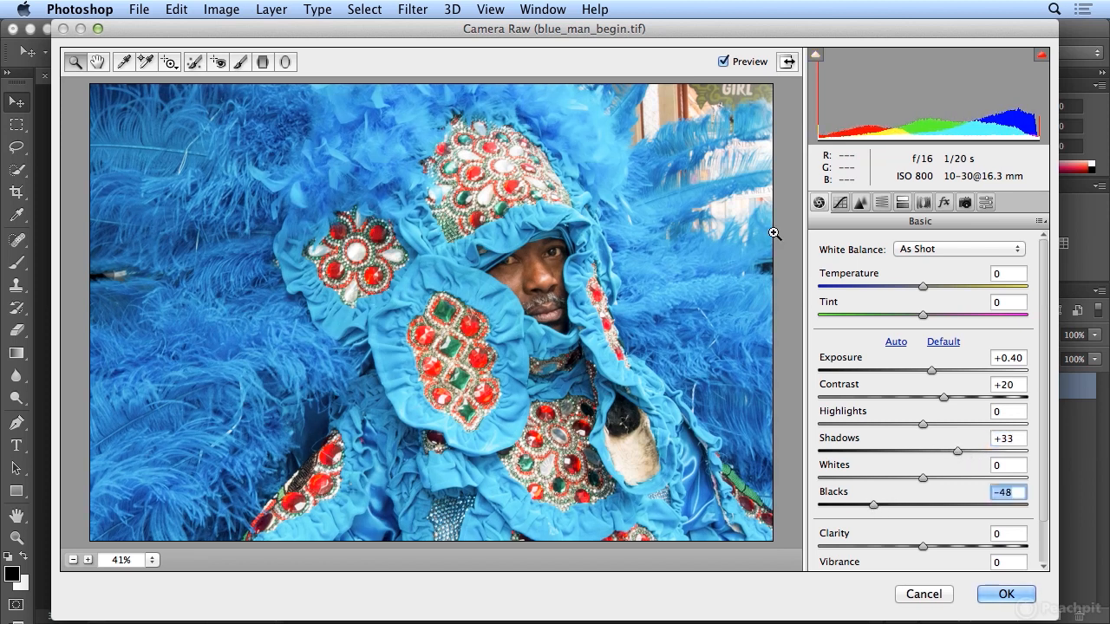
Toggle the preview repeatedly to examine how the shadows and blacks adjustments change the original photo
click(732, 63)
click(732, 62)
click(724, 61)
click(724, 61)
click(725, 61)
click(732, 66)
click(732, 66)
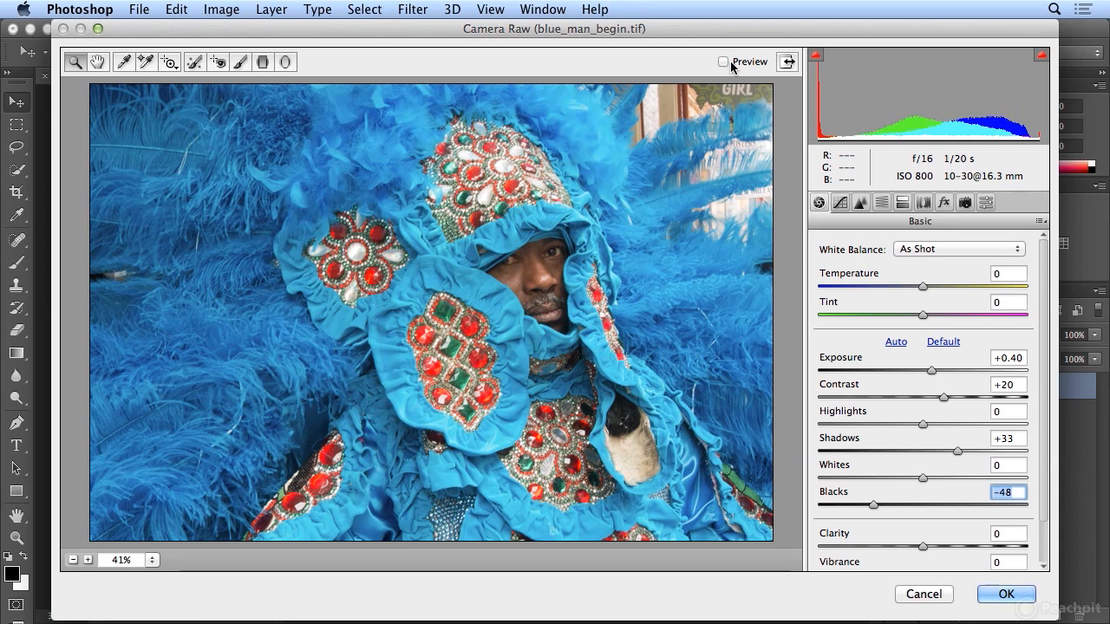
click(725, 61)
click(725, 61)
click(725, 62)
click(725, 62)
click(725, 62)
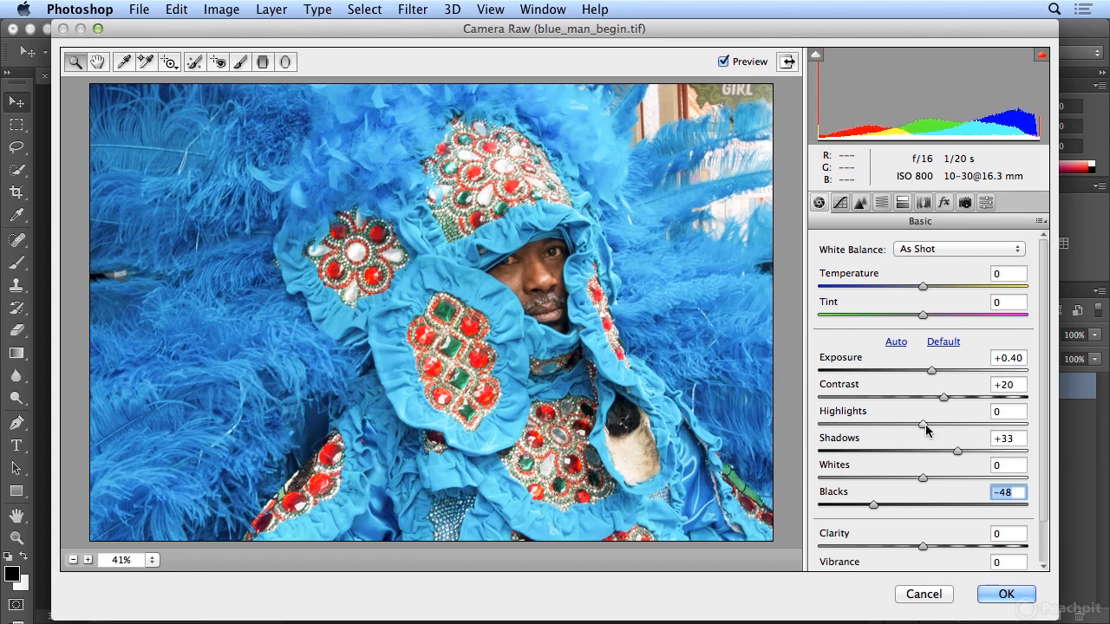
Set Highlights to -52 and Whites to +20, checking the detail in the headdress and face
mouse_move(925, 424)
mouse_down()
mouse_move(842, 440)
mouse_move(986, 434)
mouse_move(925, 434)
mouse_up()
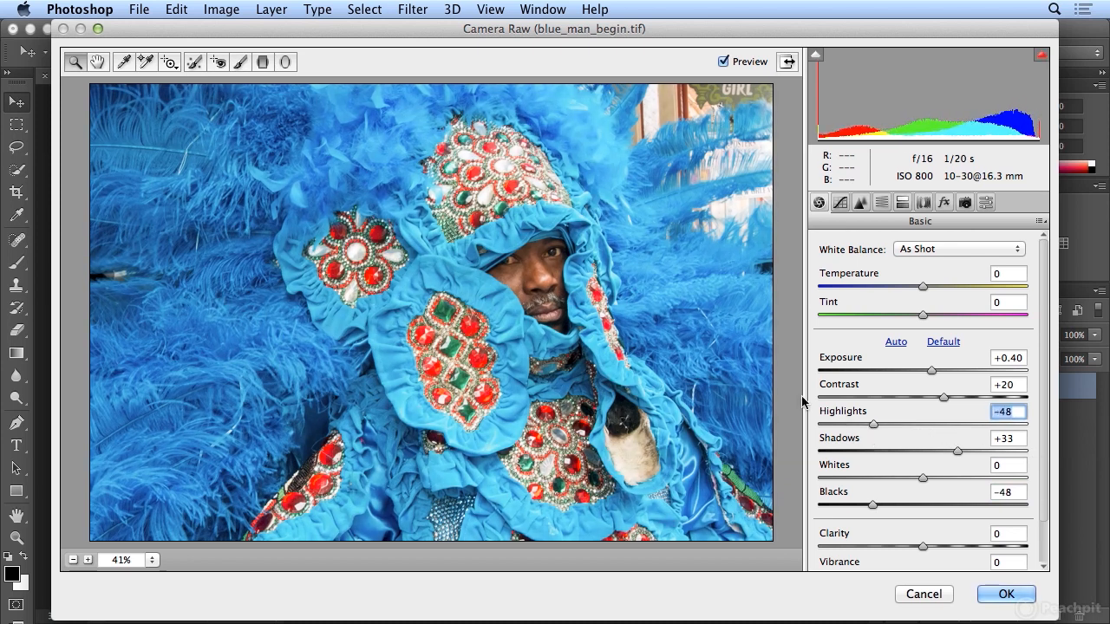
click(496, 203)
click(497, 203)
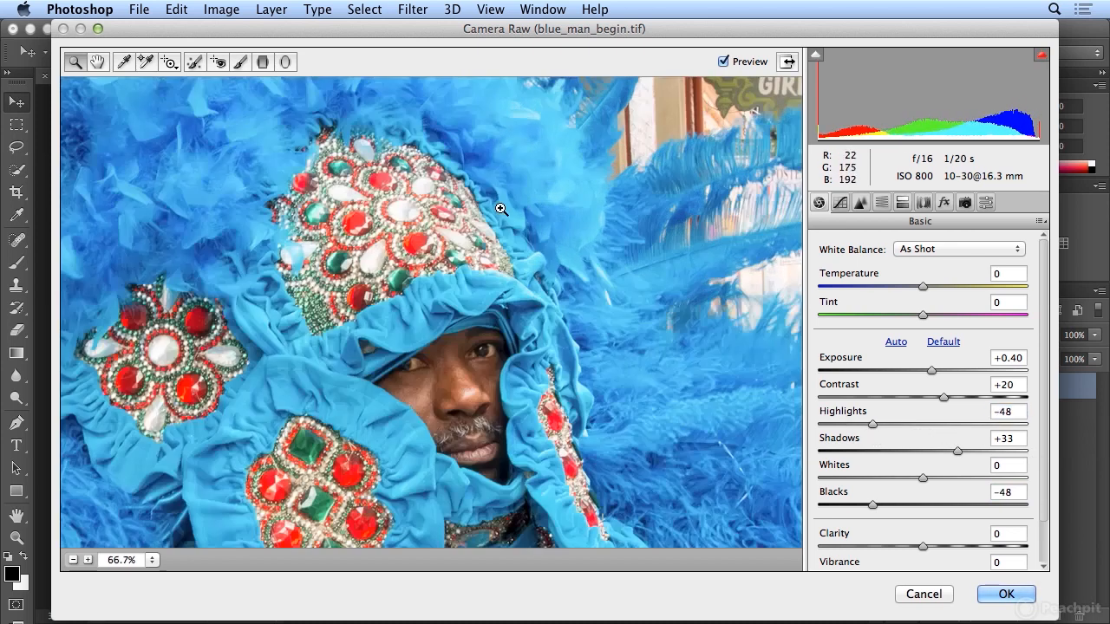
mouse_move(872, 425)
mouse_down()
mouse_move(837, 426)
mouse_move(1058, 429)
mouse_move(883, 449)
mouse_move(961, 446)
mouse_move(870, 441)
mouse_up()
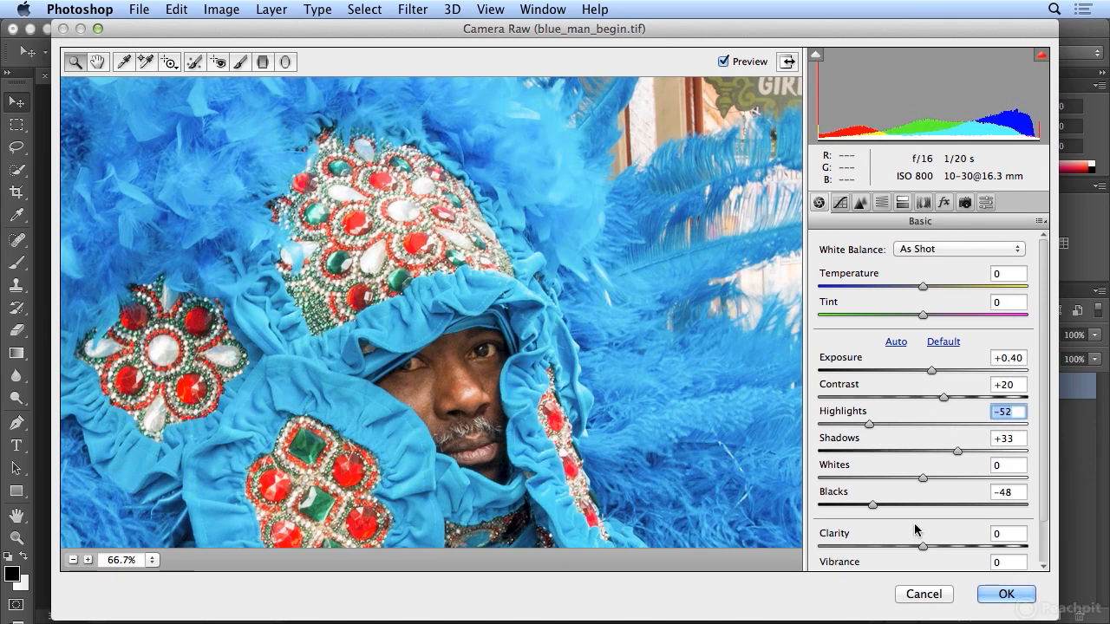
drag(923, 477, 945, 486)
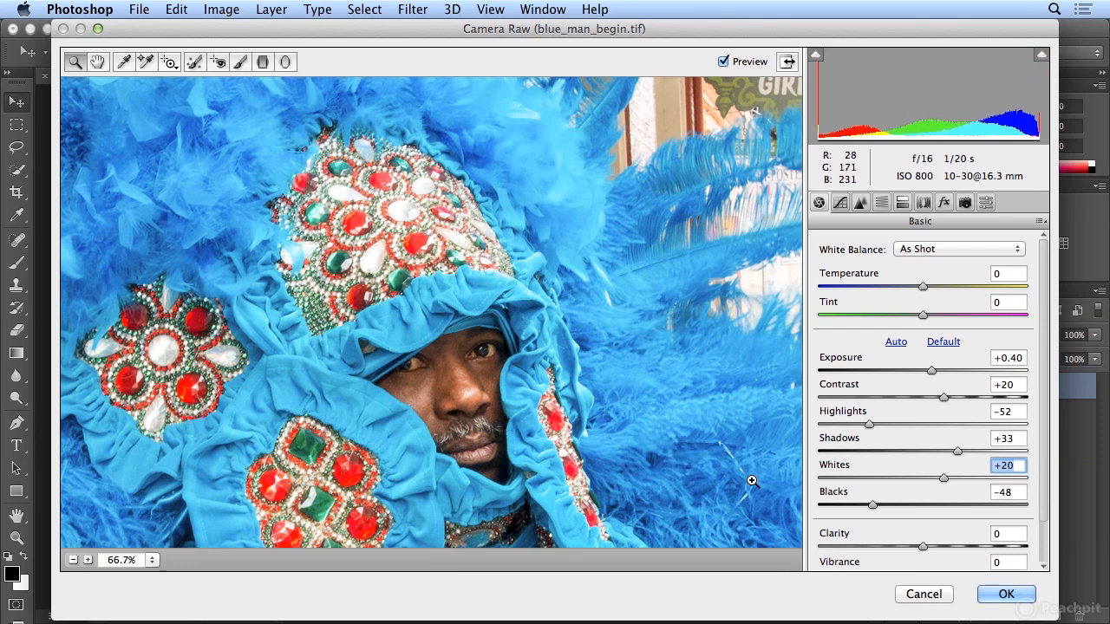
Test the Clarity effect at the -100 extreme and settle on +18
scroll(1047, 526, down, 3)
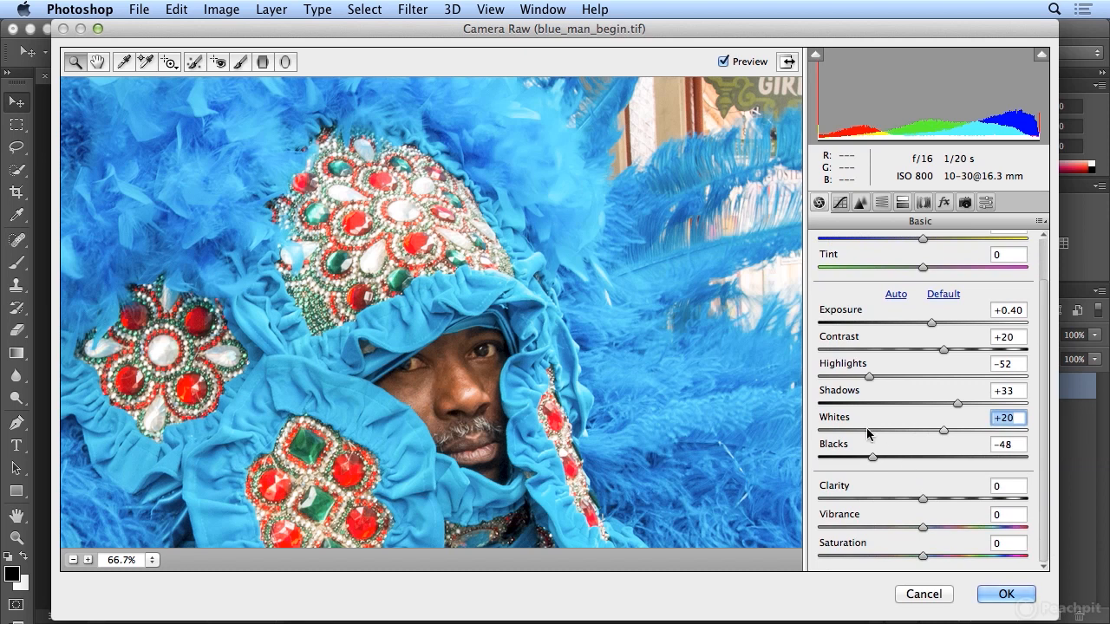
key(super+minus)
key(super+minus)
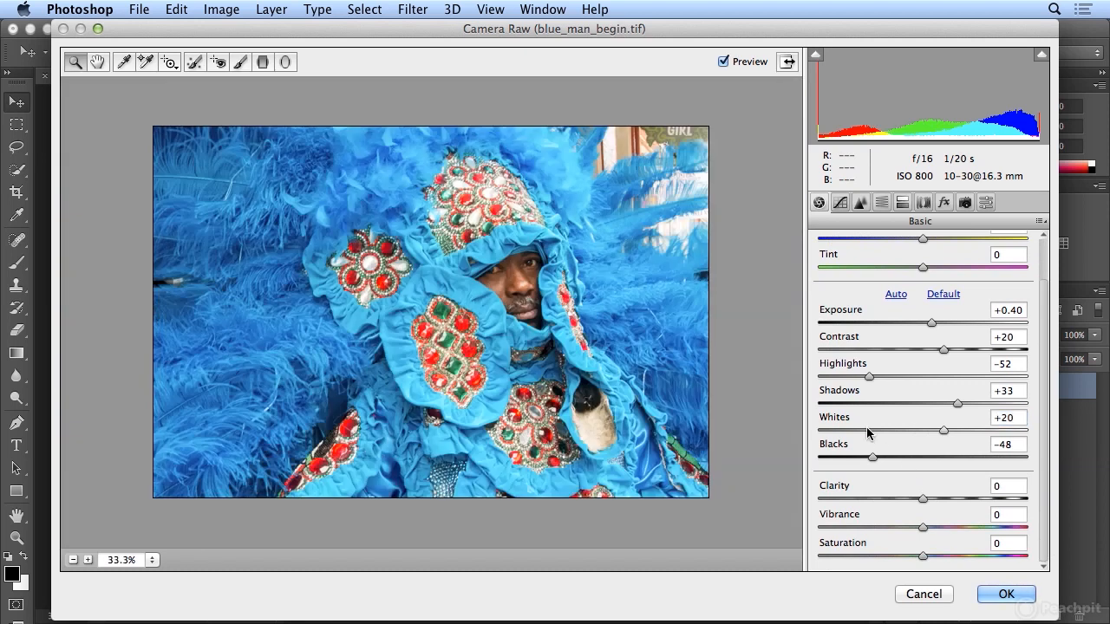
click(87, 560)
click(87, 561)
click(74, 561)
click(74, 560)
click(87, 560)
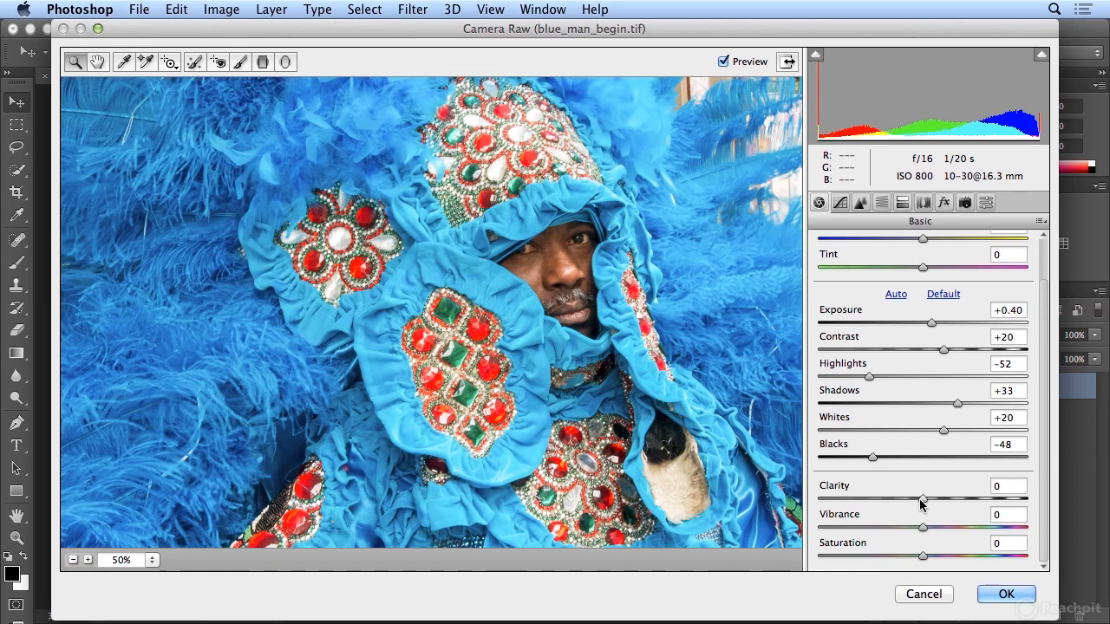
mouse_move(925, 502)
mouse_down()
mouse_move(975, 499)
mouse_move(881, 508)
mouse_move(937, 502)
mouse_up()
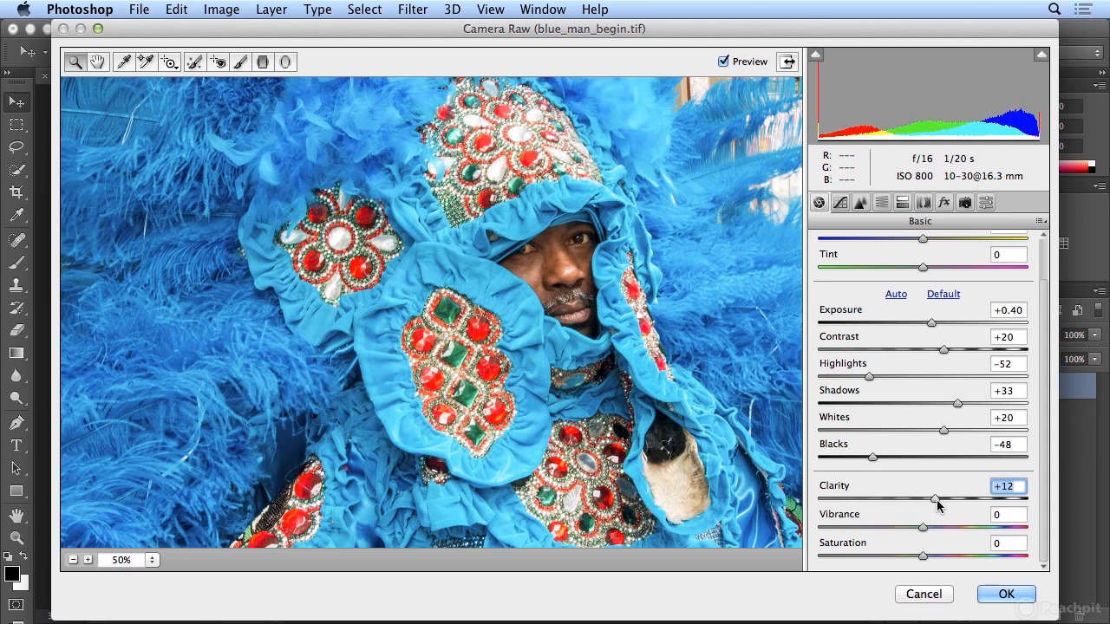
drag(937, 503, 808, 513)
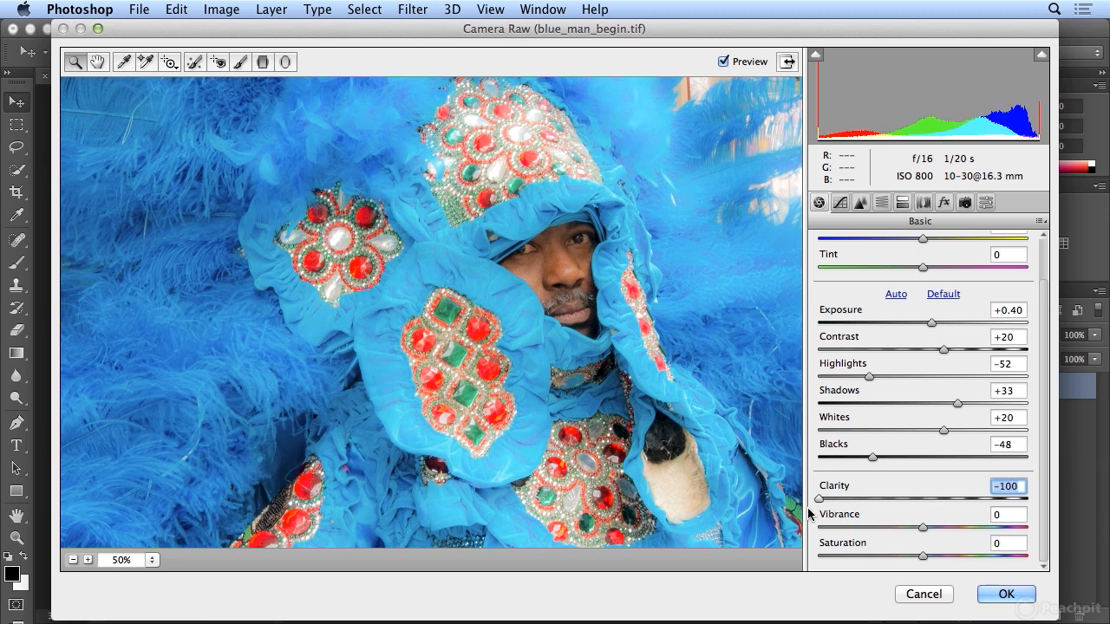
drag(808, 513, 943, 507)
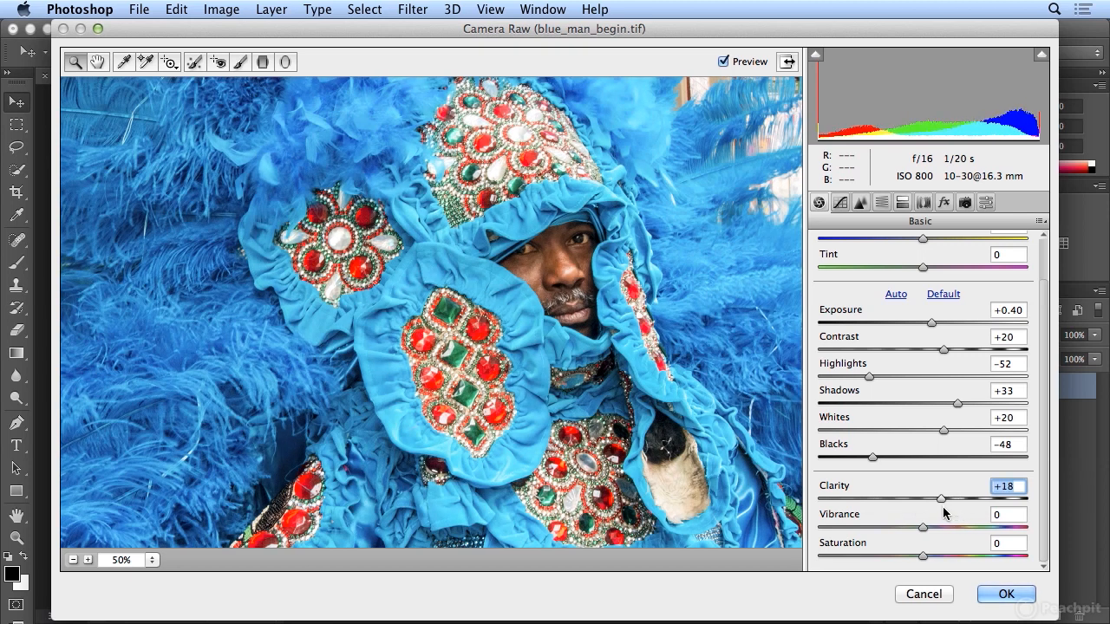
Set Shadows to +48 and compare the photo before and after all adjustments
drag(957, 404, 978, 403)
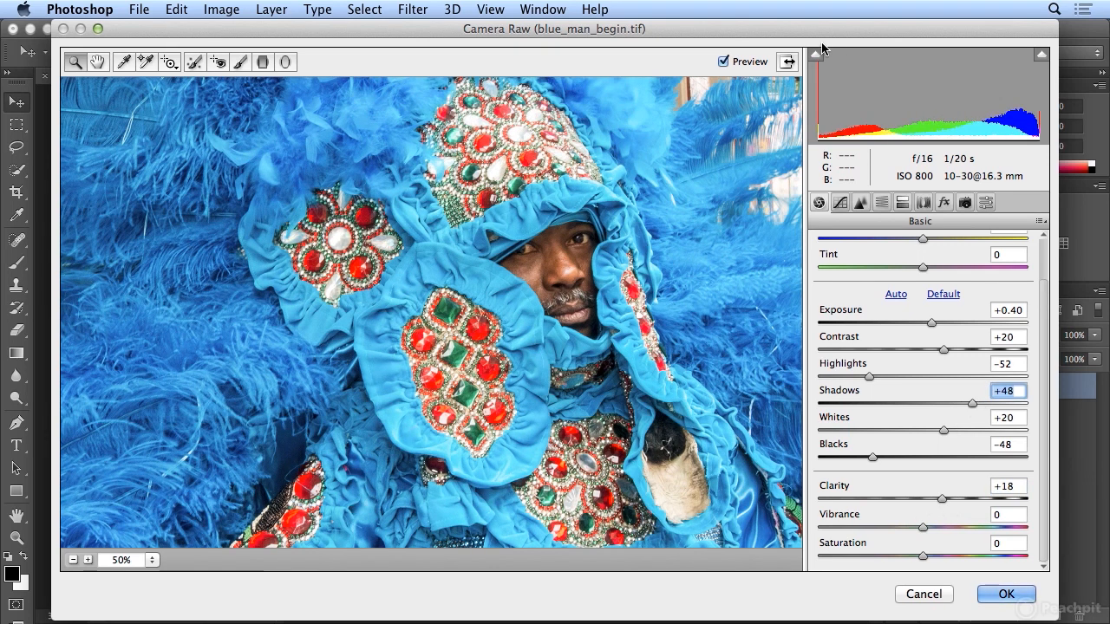
click(727, 63)
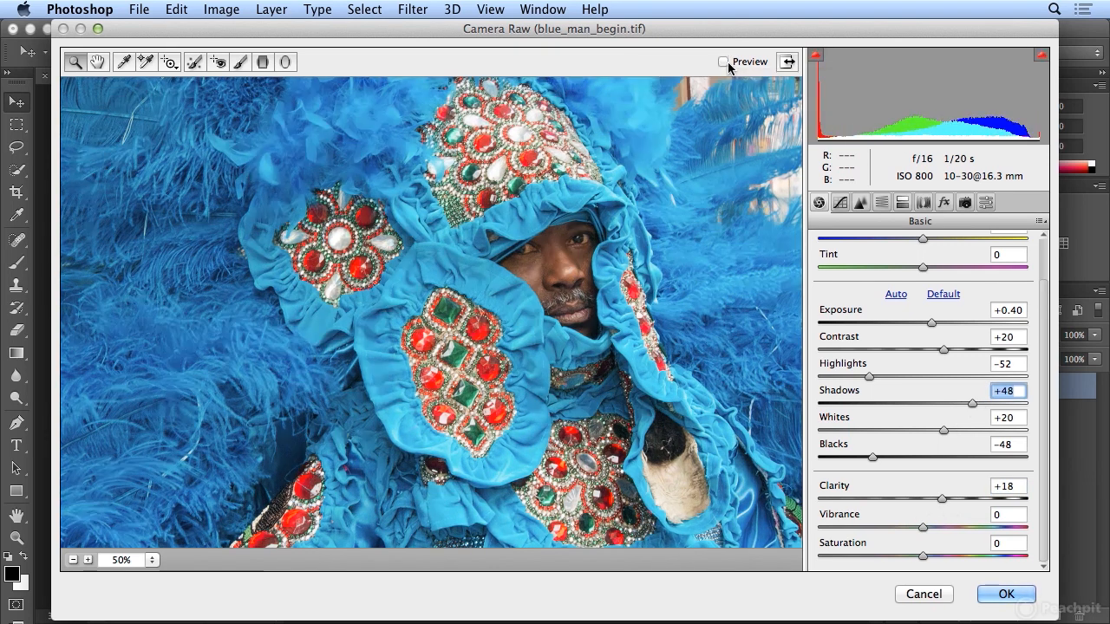
click(728, 61)
click(728, 61)
click(728, 62)
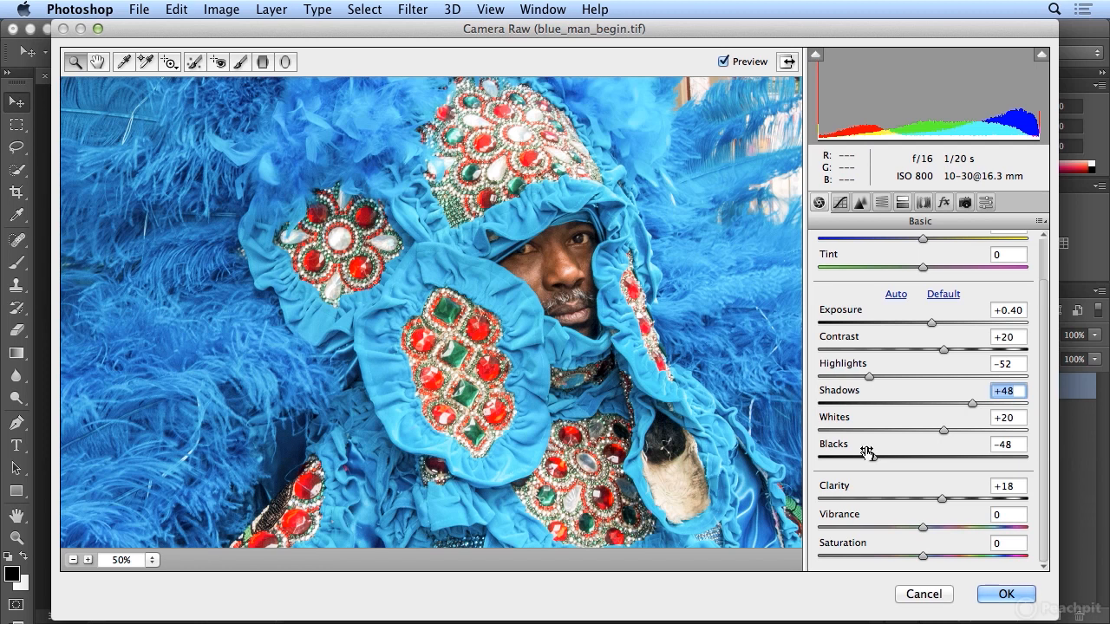
Set Vibrance to +52 and view the whole photo
drag(924, 531, 978, 532)
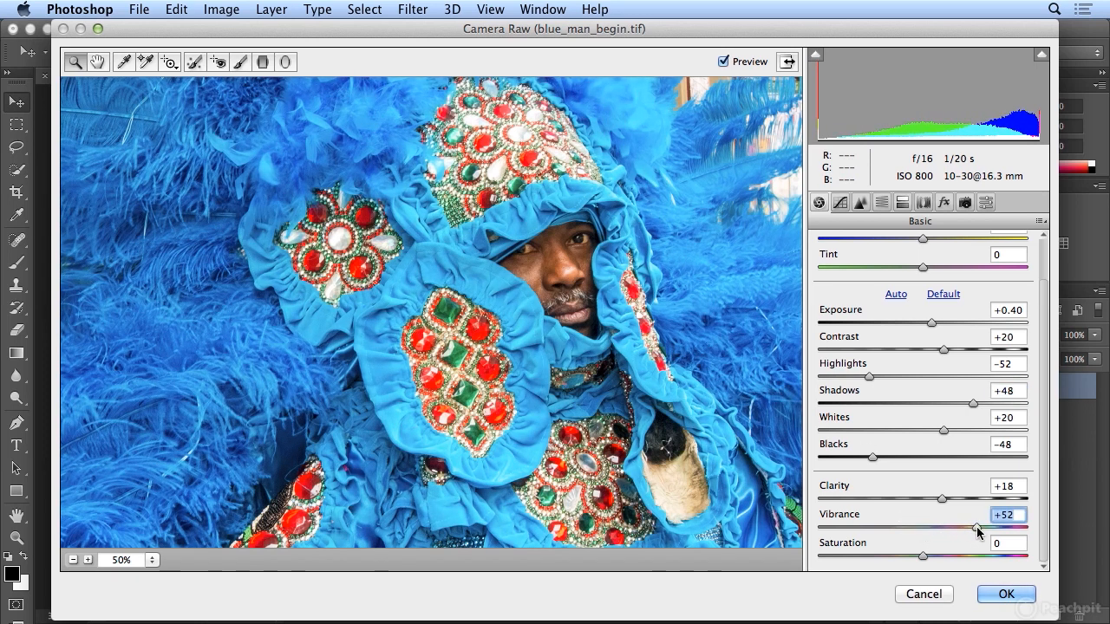
key(super+minus)
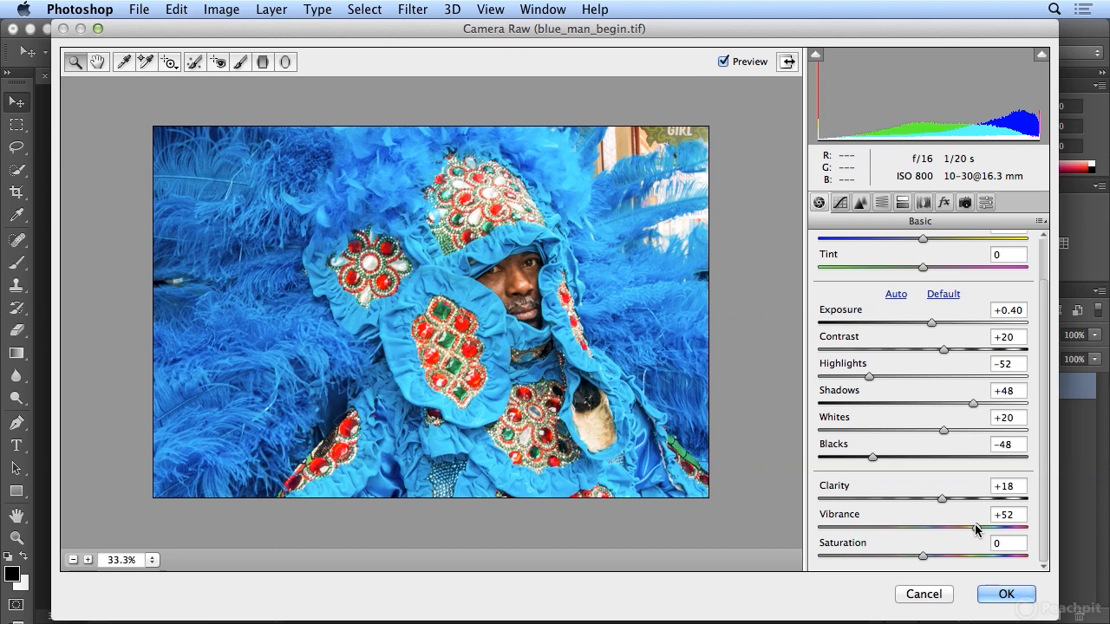
Lower Vibrance to +37 and compare the photo with and without the adjustments
drag(977, 533, 960, 533)
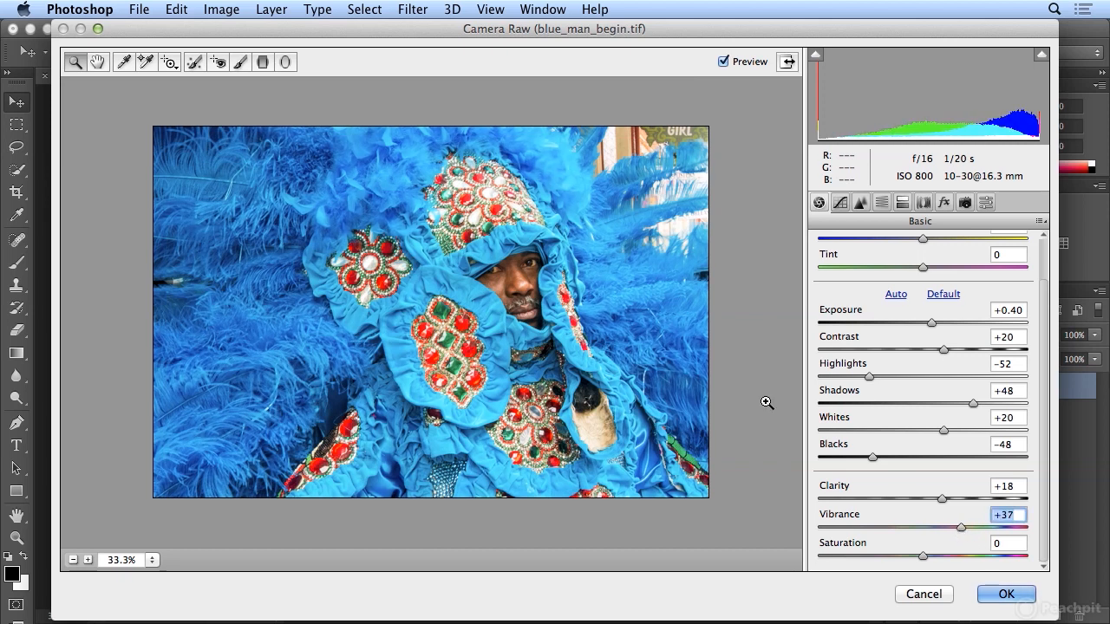
click(742, 62)
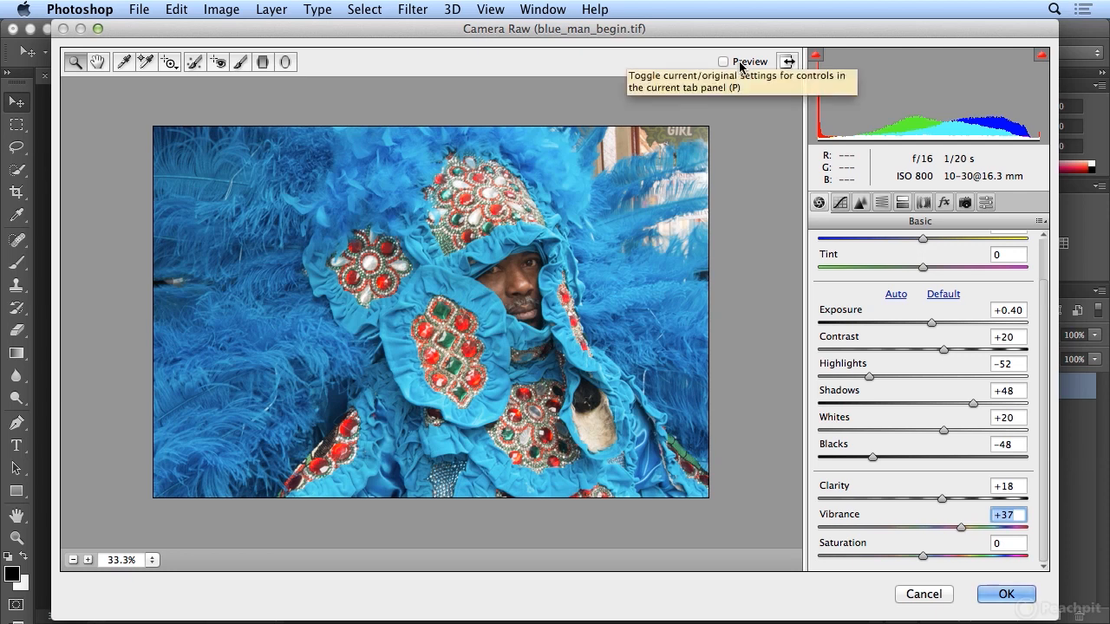
click(741, 65)
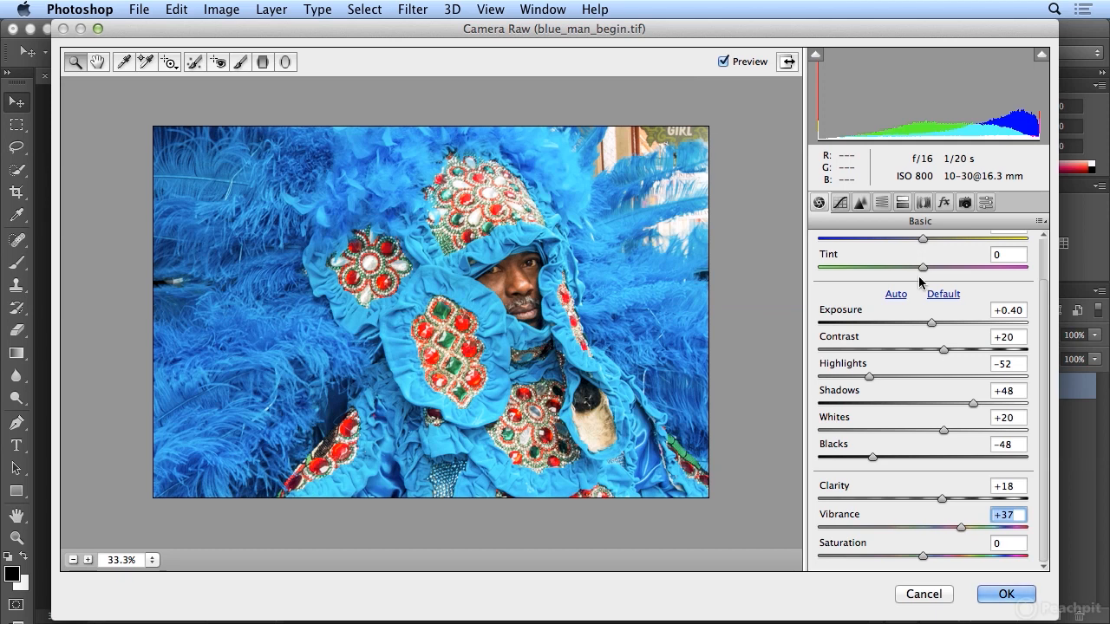
Set Contrast to +13, test Clarity at +100 before settling on +25, and apply the Camera Raw Filter
drag(946, 351, 940, 351)
drag(945, 500, 1100, 507)
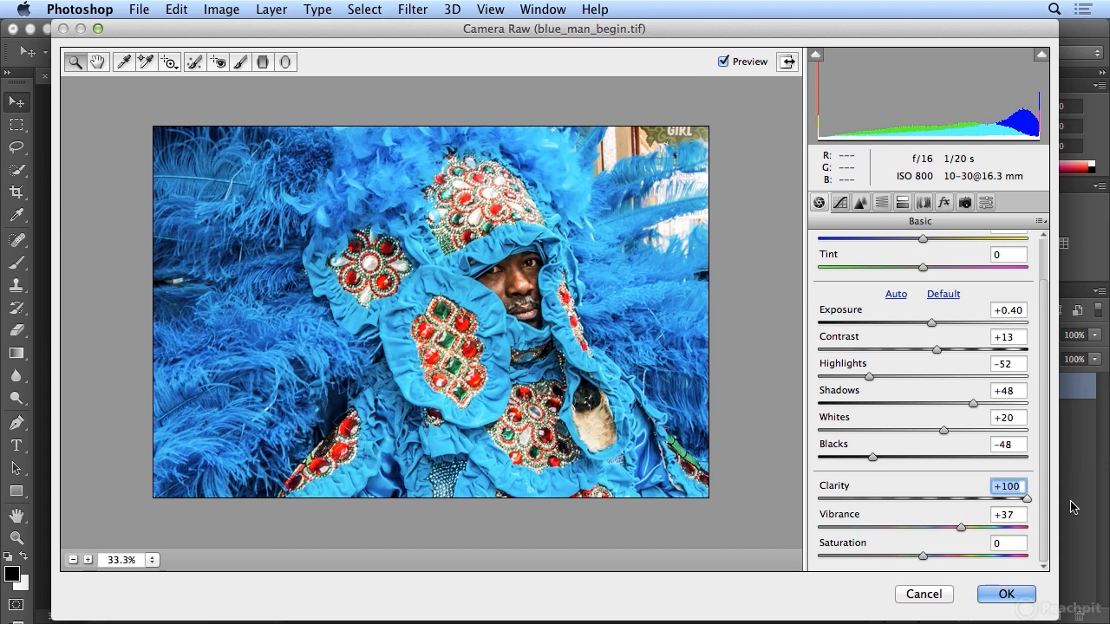
drag(1004, 507, 949, 516)
click(994, 596)
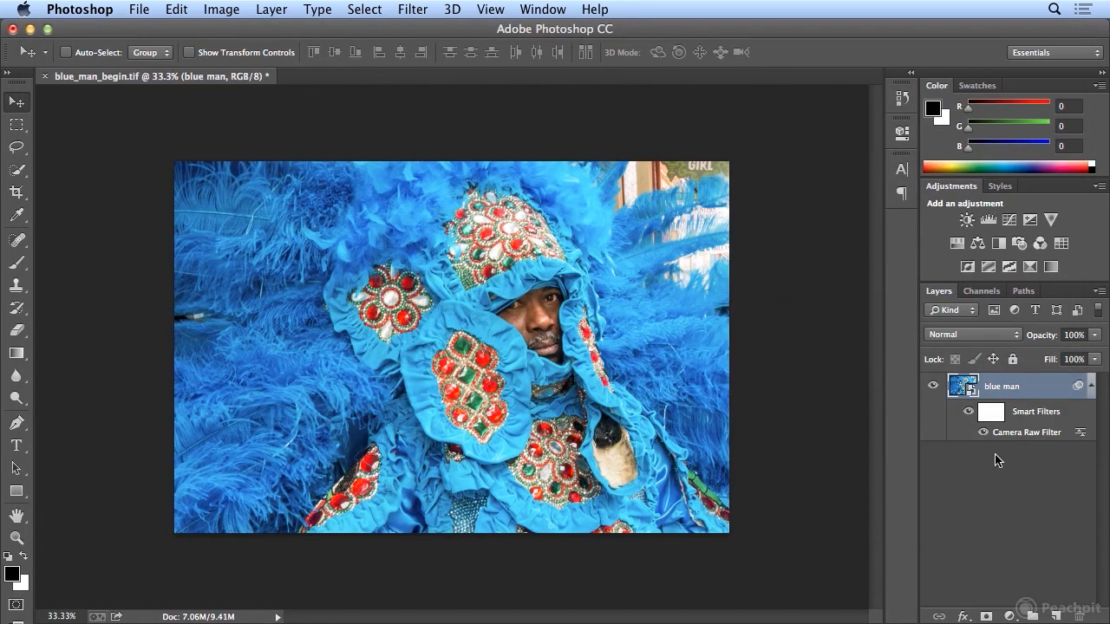
Toggle the Camera Raw Filter's visibility on the blue man layer to compare before and after, leaving it visible
click(985, 433)
click(987, 433)
click(987, 434)
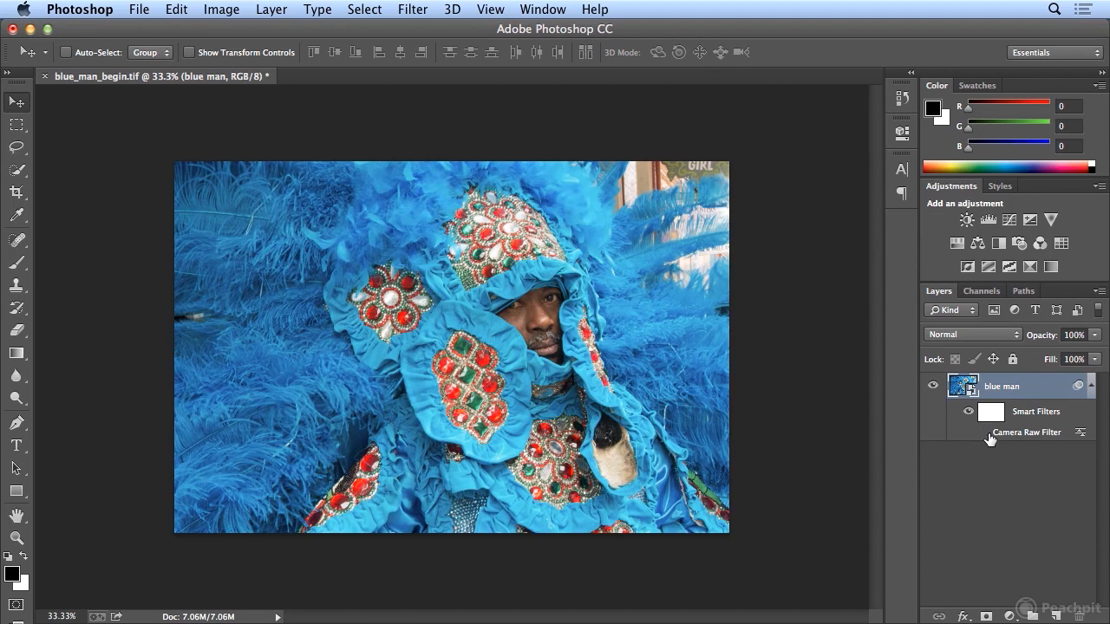
click(987, 432)
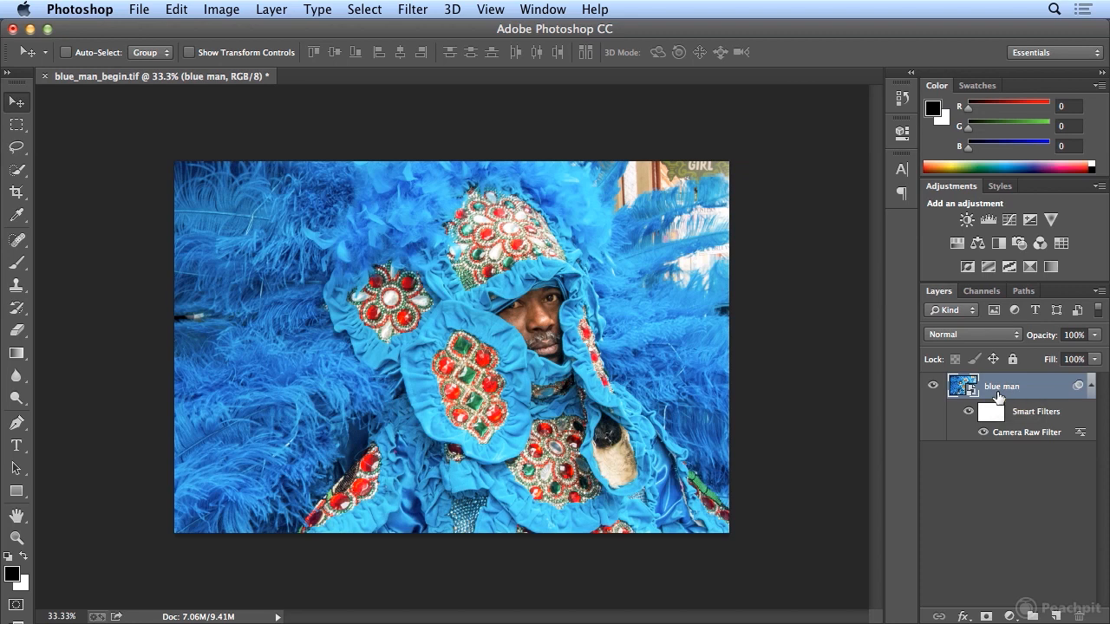
Reopen the Camera Raw smart filter, apply Clarity +10 and Whites +10, and use Undo to compare the edit
double_click(1007, 433)
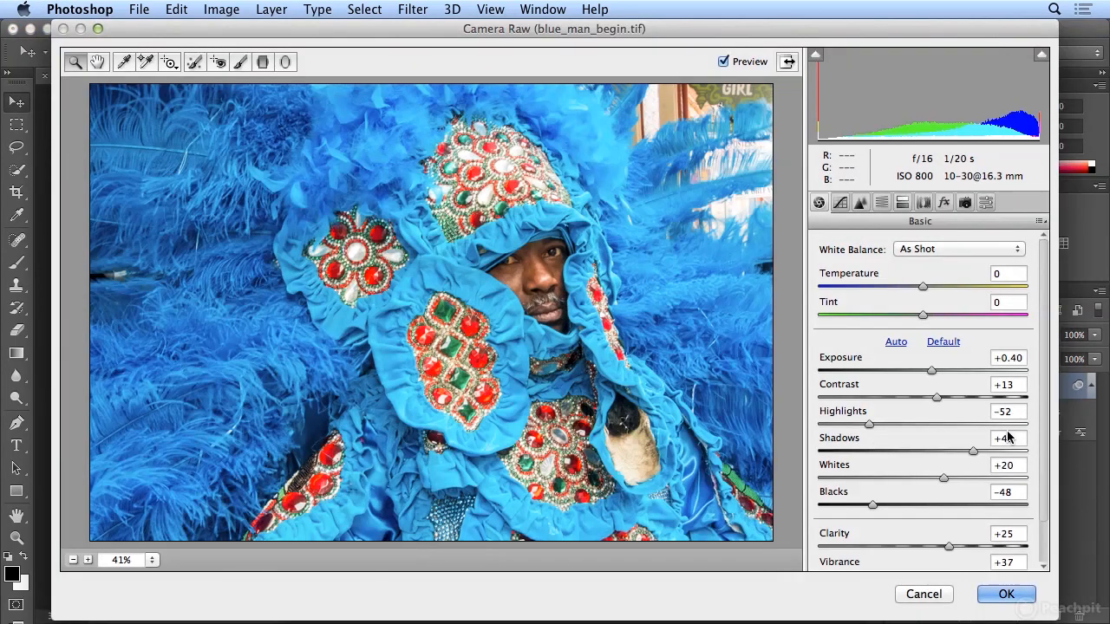
drag(949, 546, 935, 551)
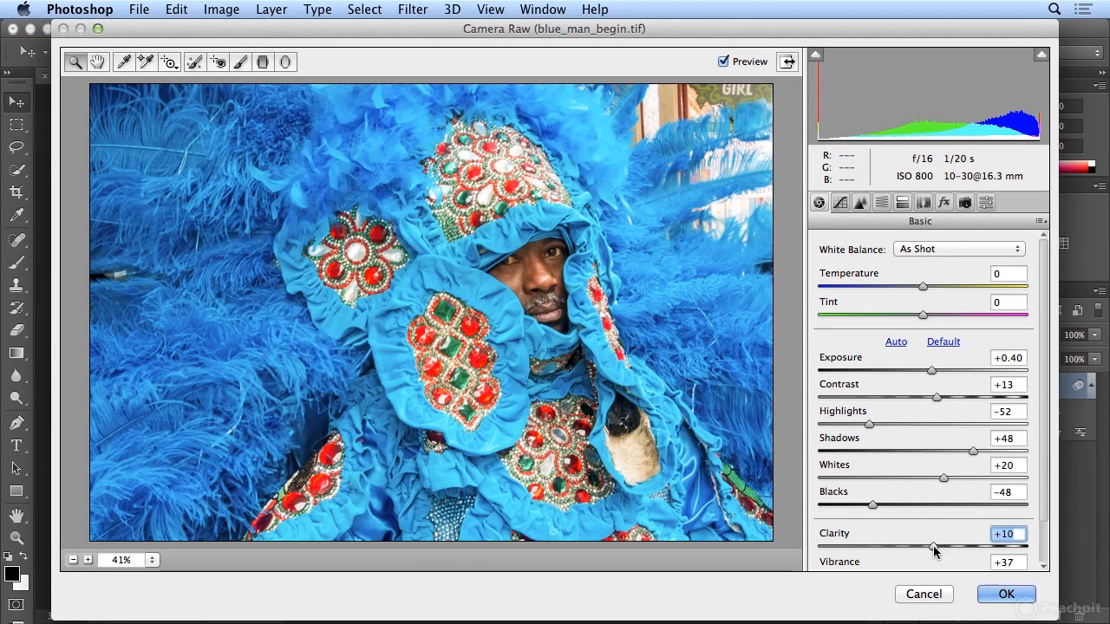
click(941, 396)
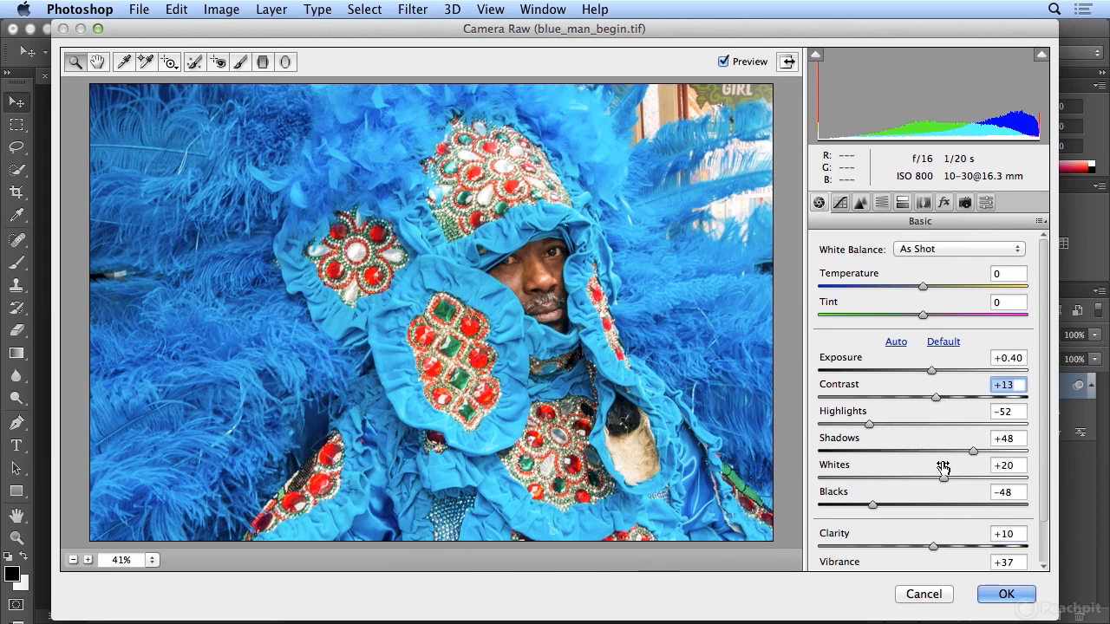
drag(943, 476, 933, 476)
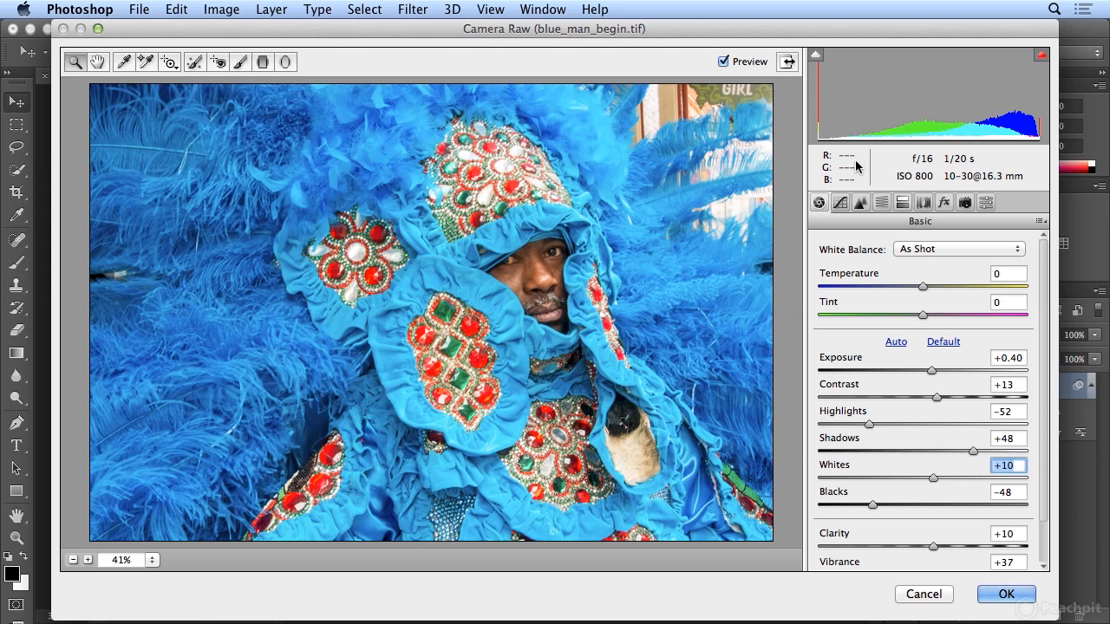
click(1008, 595)
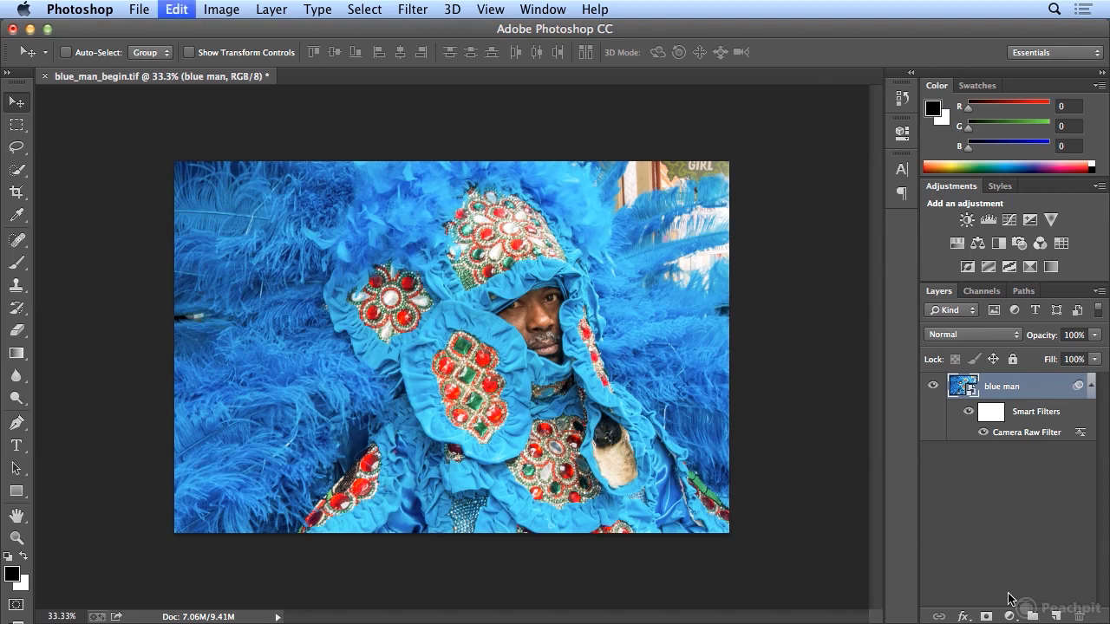
key(super+z)
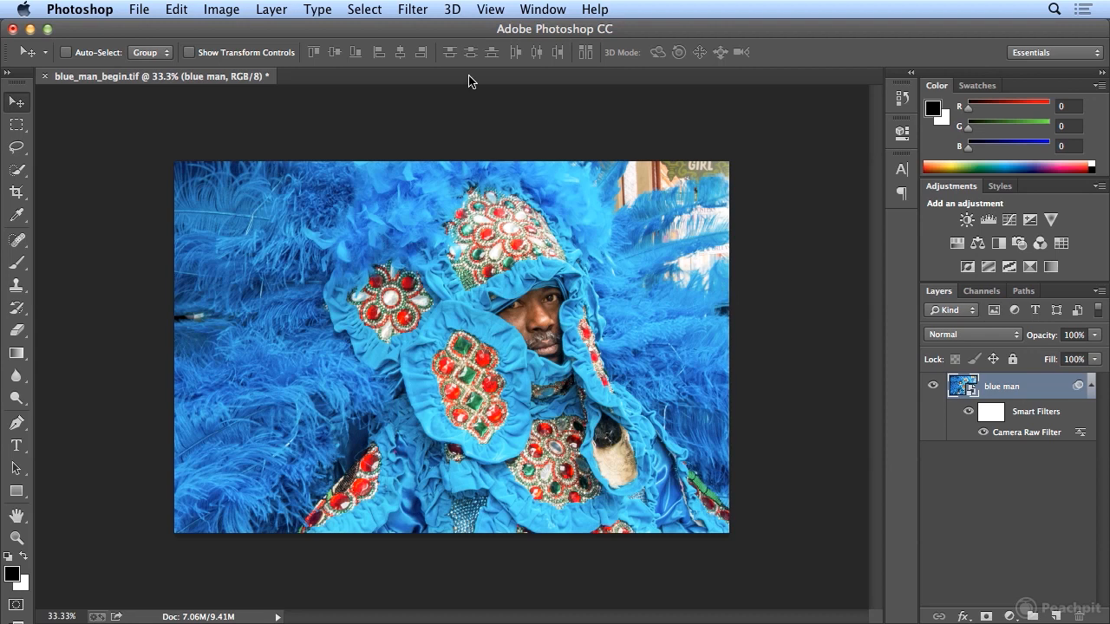
click(412, 8)
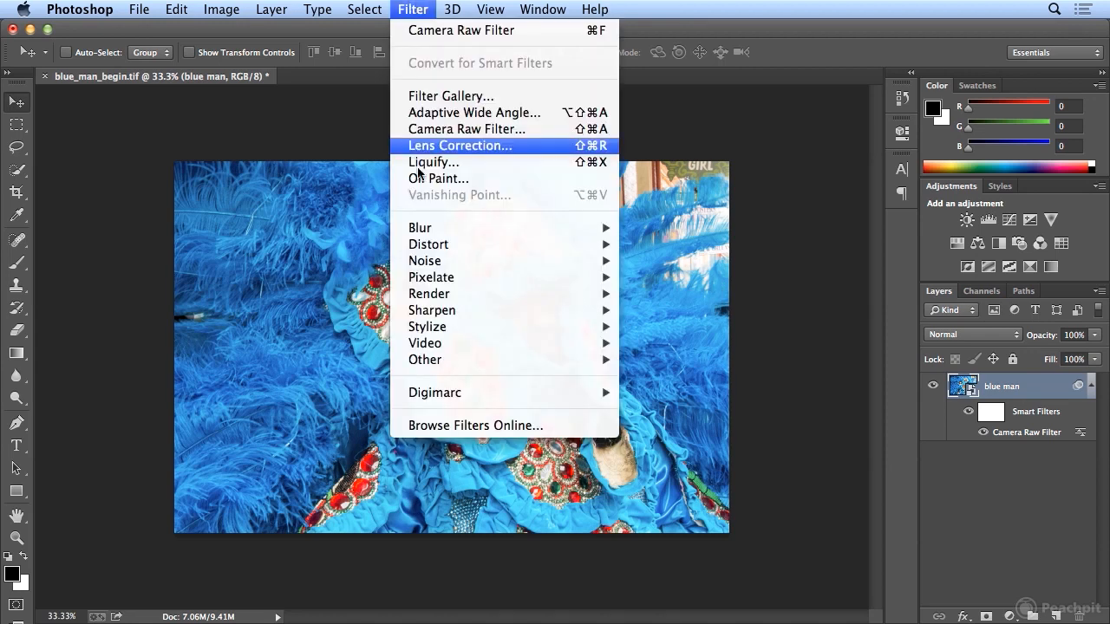
mouse_move(469, 325)
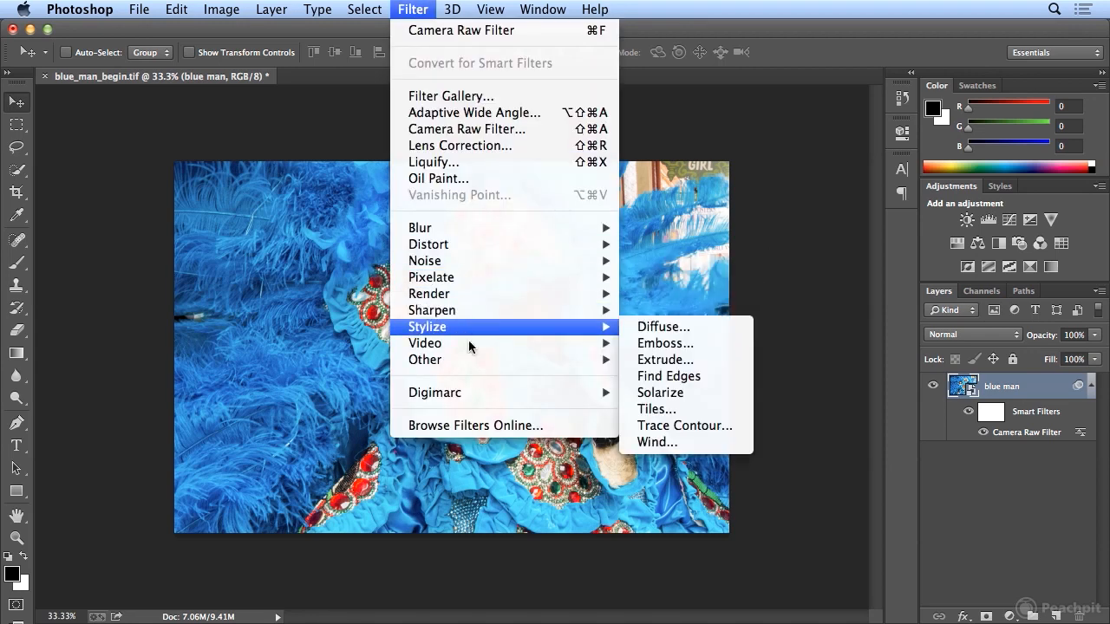
mouse_move(464, 362)
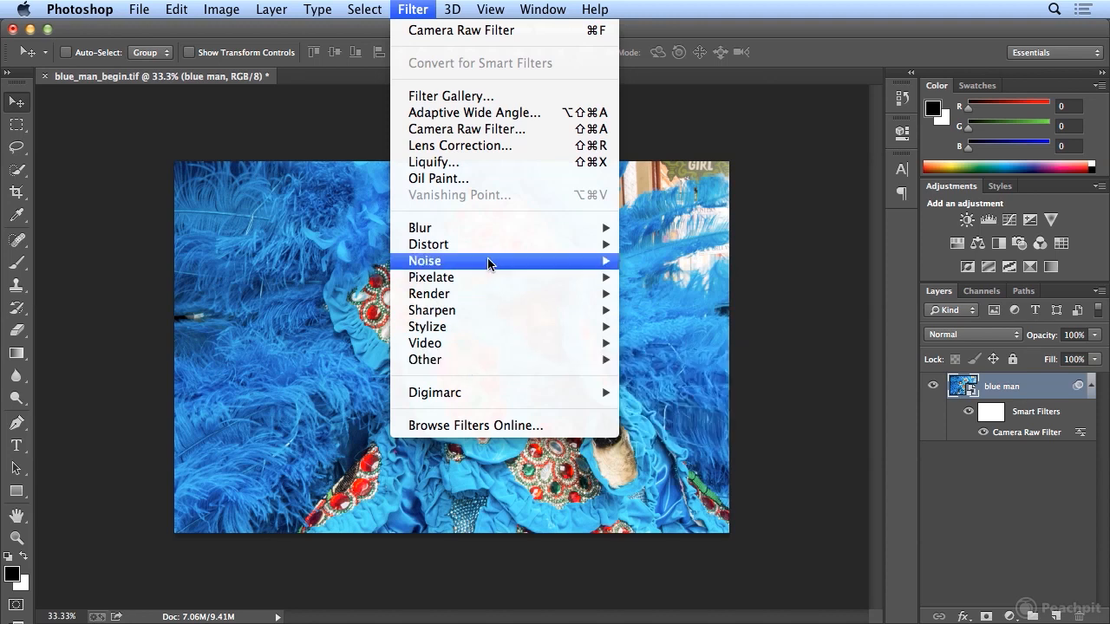